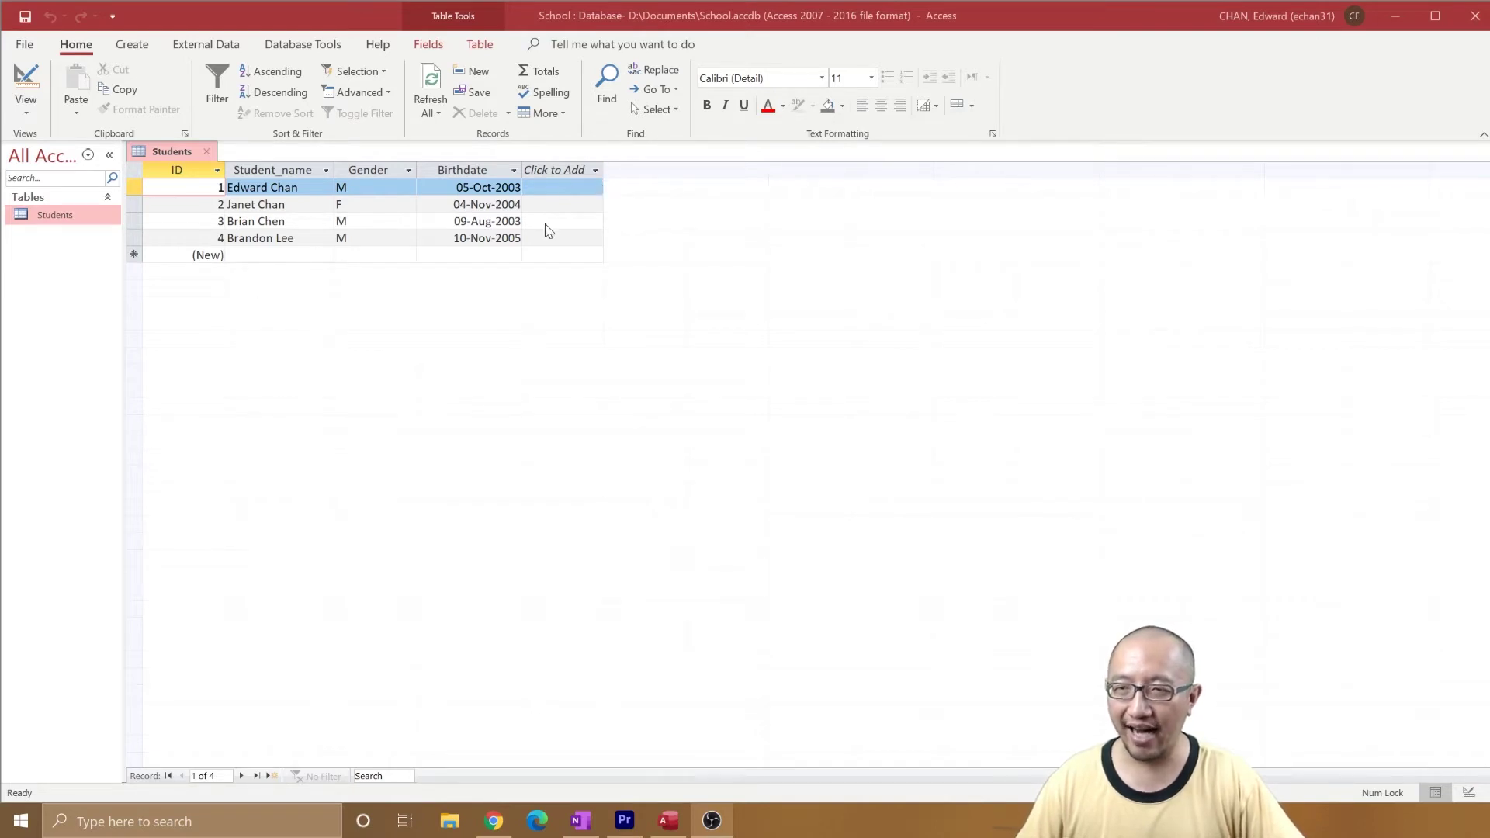
Change record 2's Birthdate year from 2004 to 2001 in the Students datasheet.
{"action": "left_click", "coordinate": [512, 237]}
{"action": "left_click", "coordinate": [506, 221]}
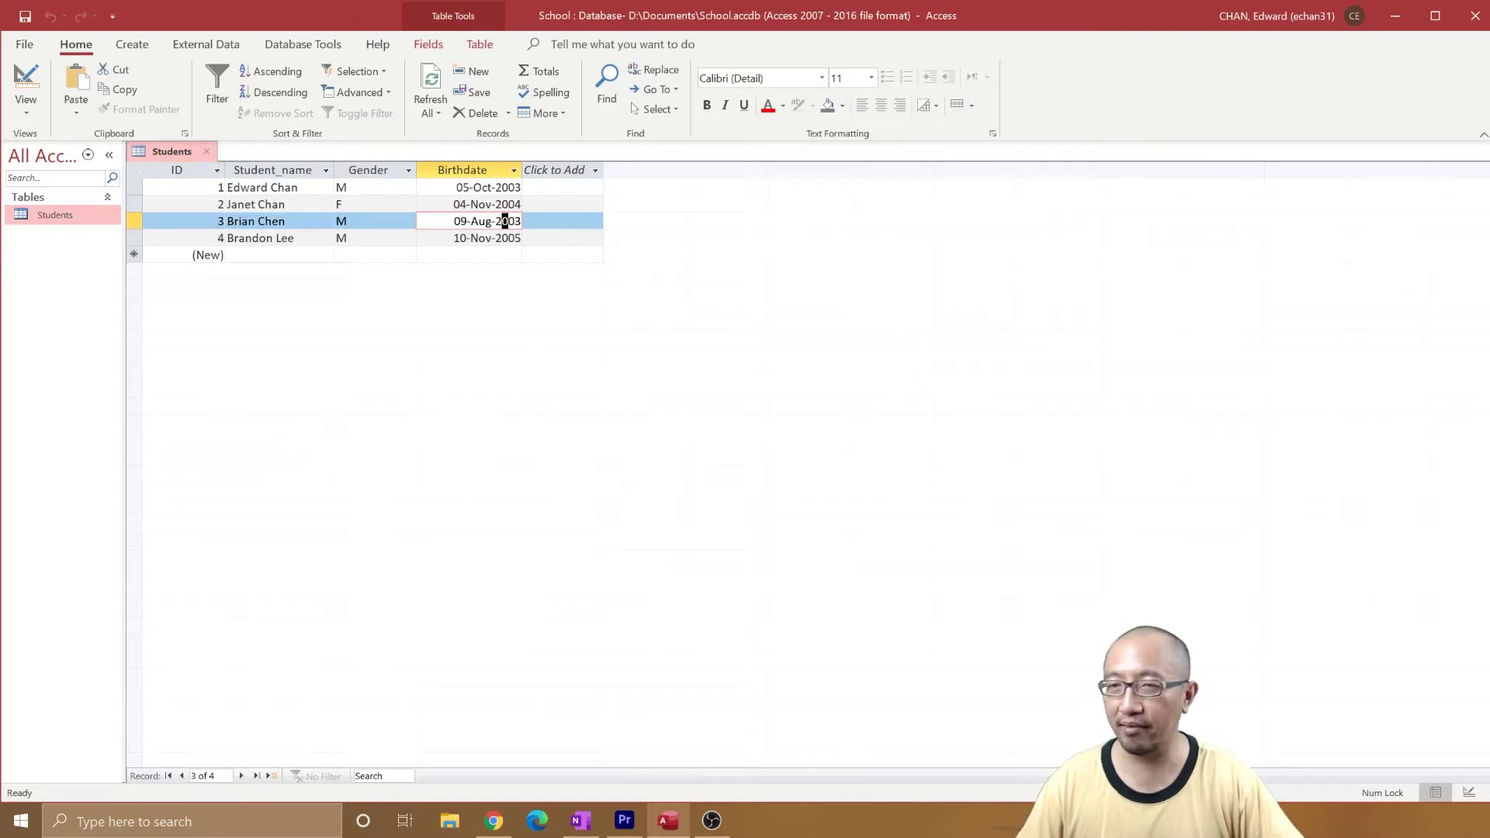
{"action": "left_click_drag", "start_coordinate": [521, 204], "coordinate": [495, 205]}
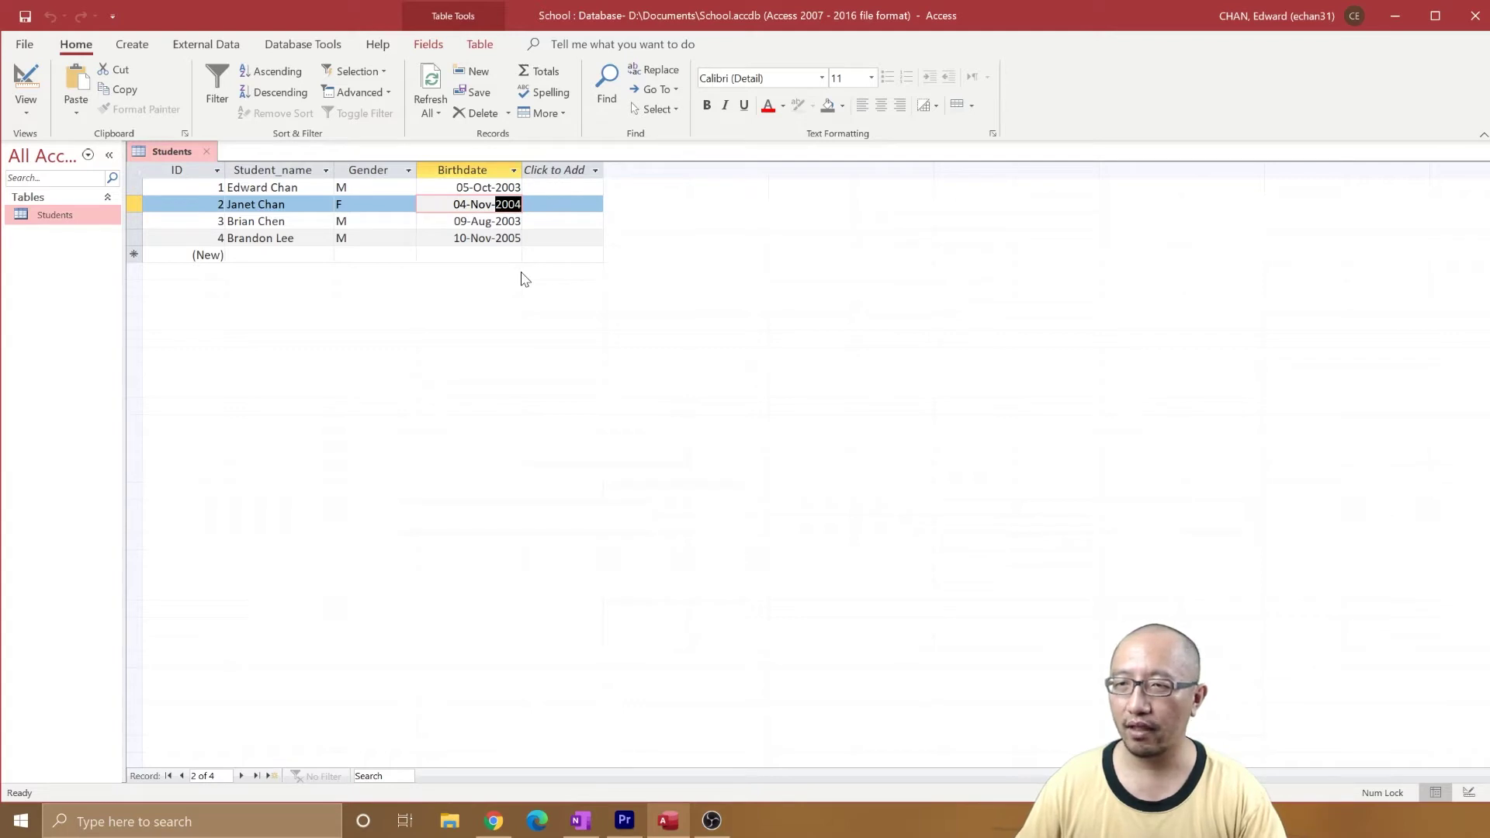
{"action": "type", "text": "2001"}
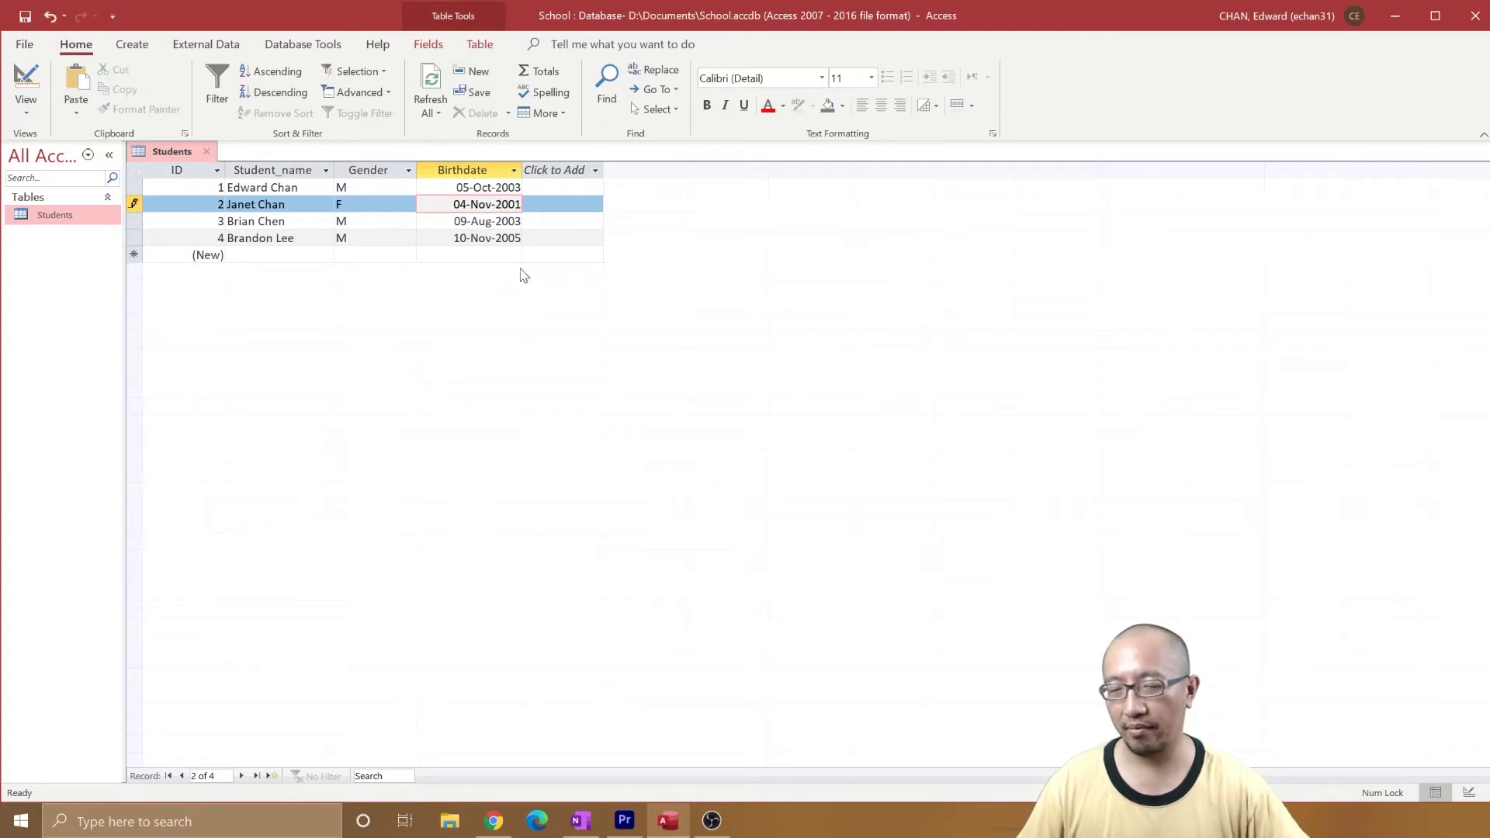
{"action": "left_click", "coordinate": [505, 221]}
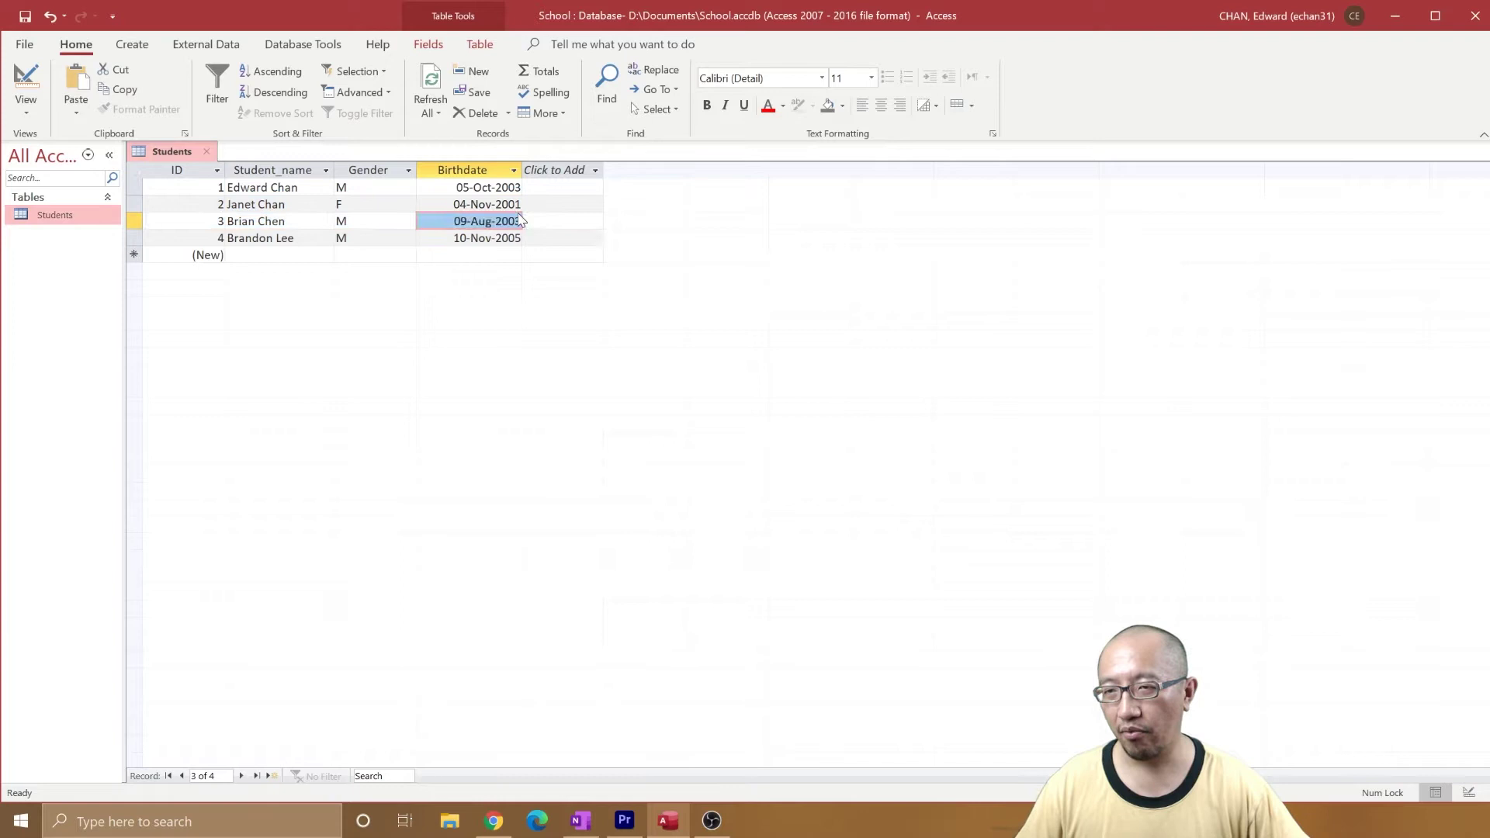
{"action": "key", "text": "Up"}
{"action": "key", "text": "shift+space"}
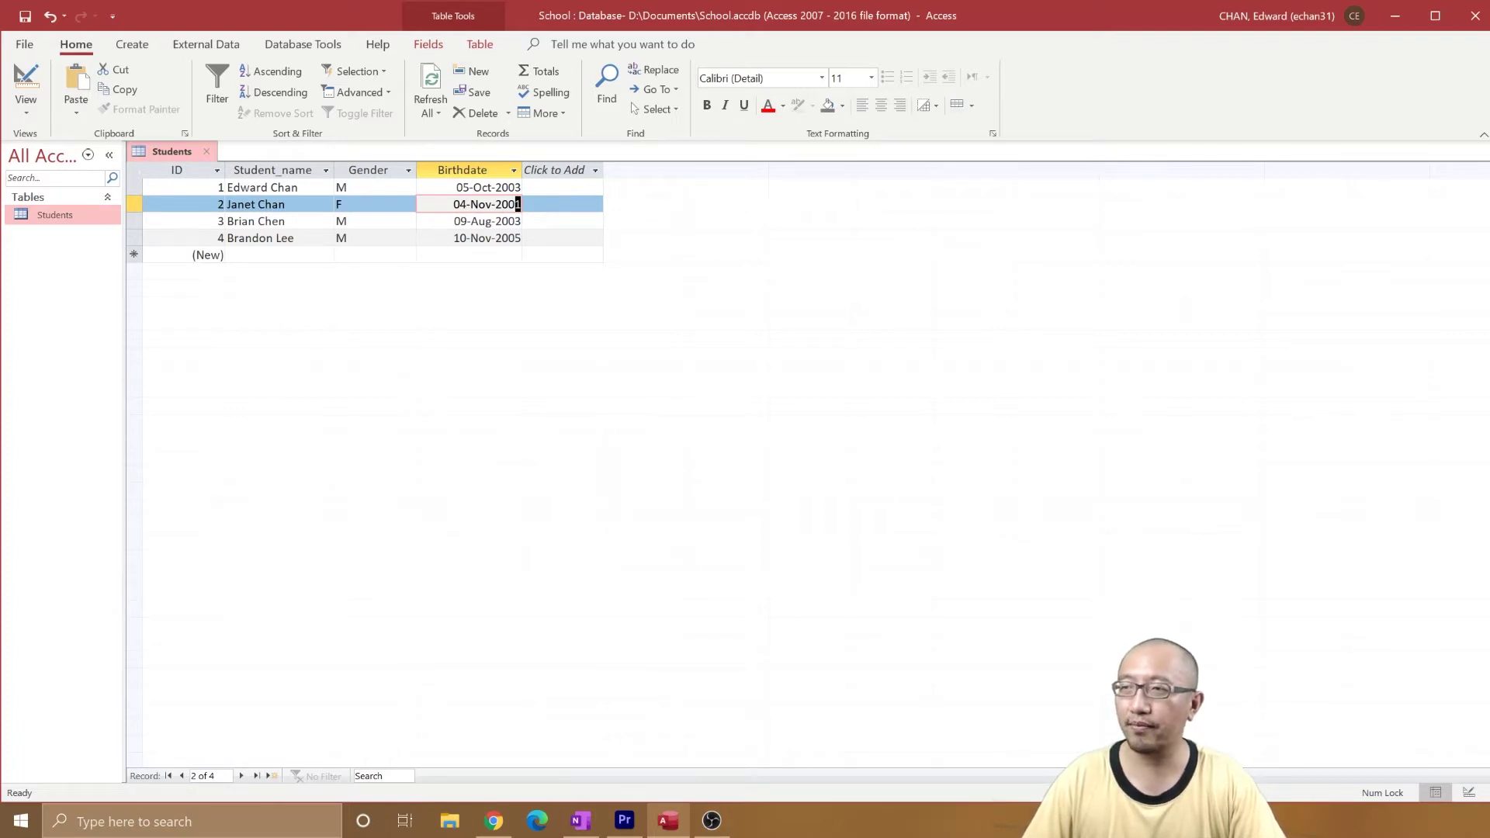
{"action": "left_click", "coordinate": [518, 222]}
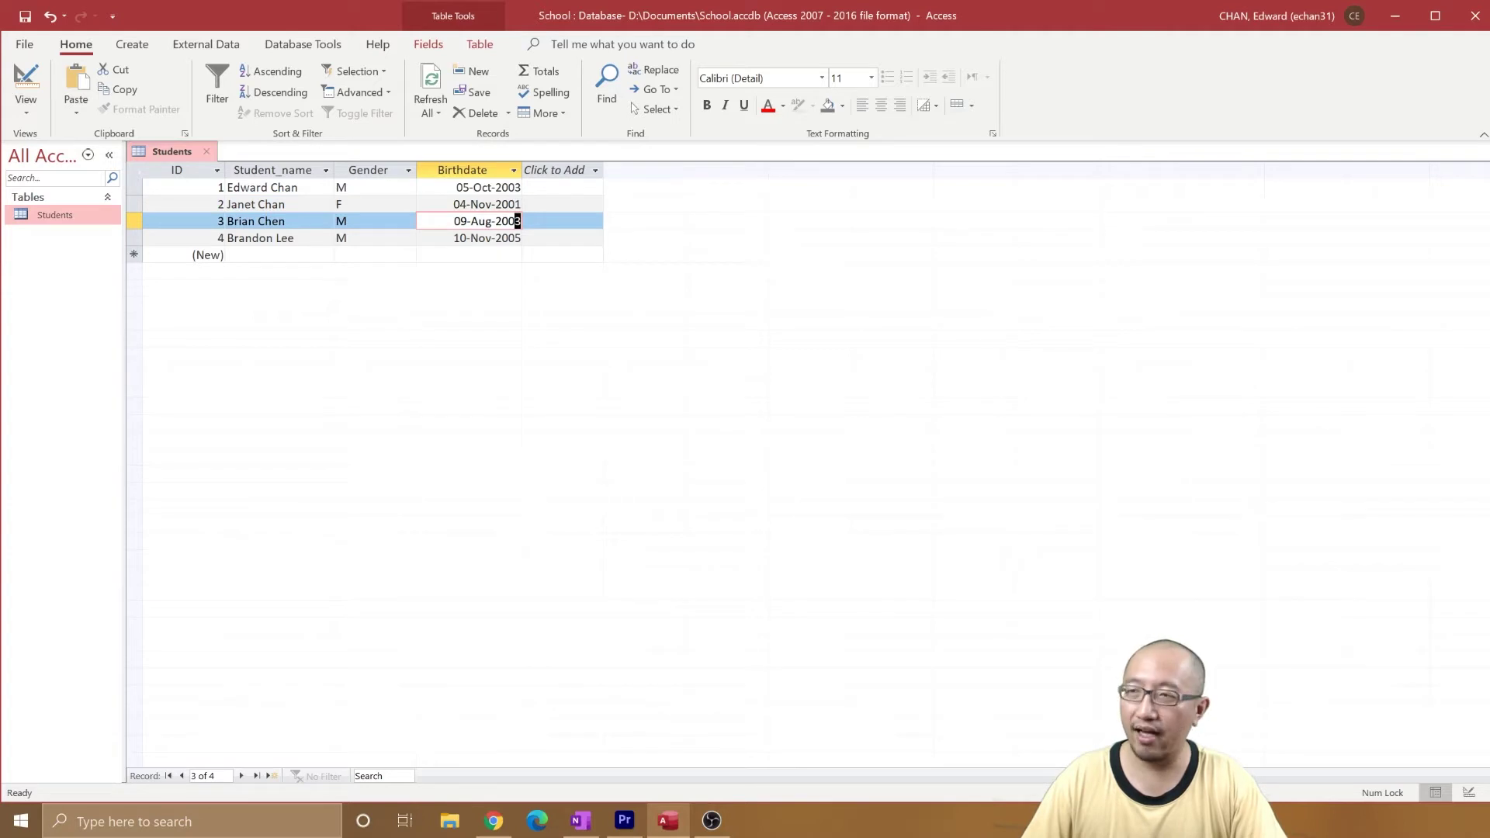
In Design view, enter >=#01/01/2002# as the Birthdate field's validation rule.
{"action": "left_click", "coordinate": [19, 91]}
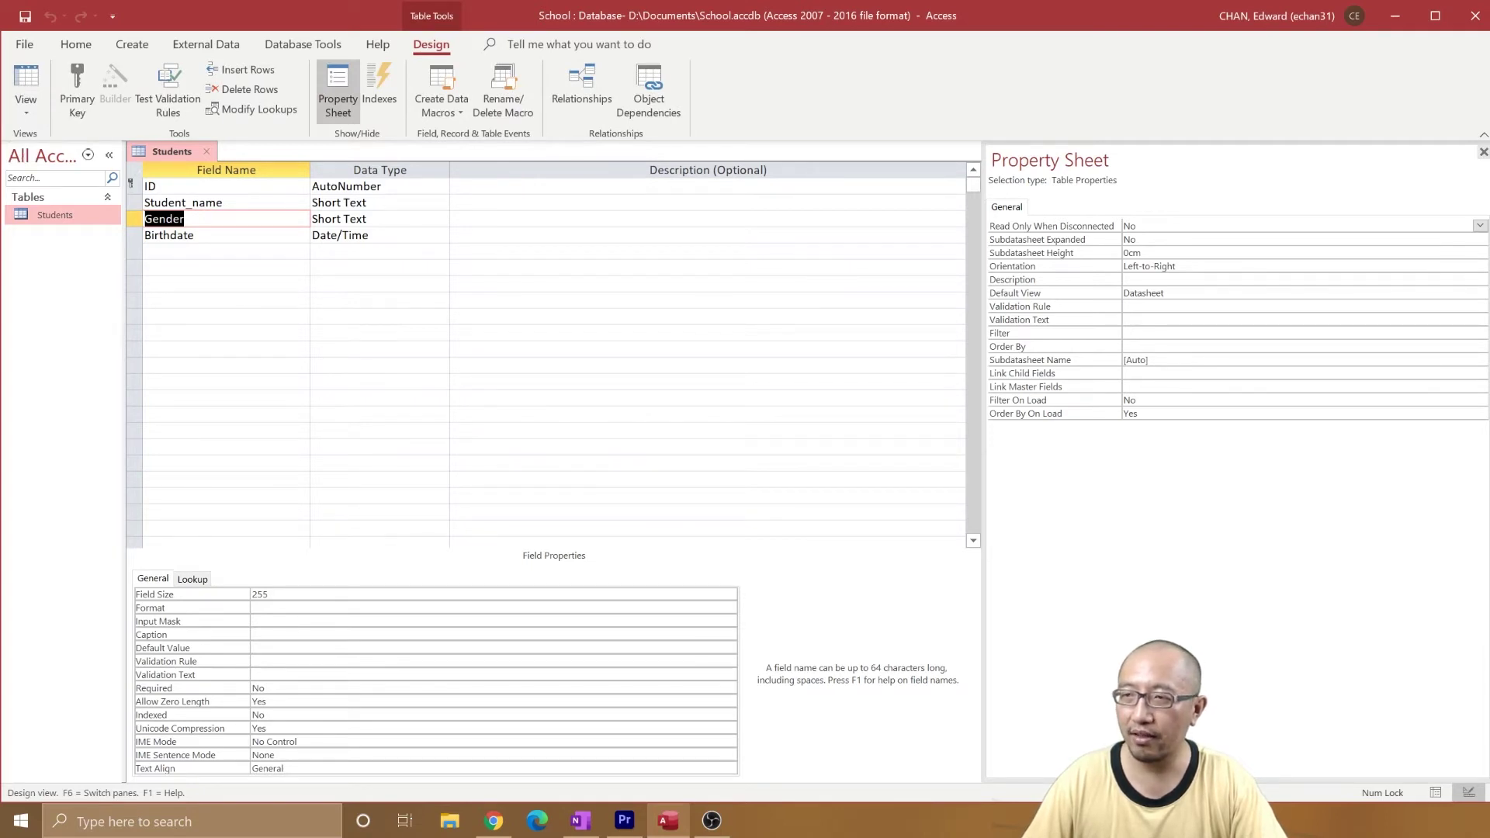
{"action": "left_click", "coordinate": [168, 235]}
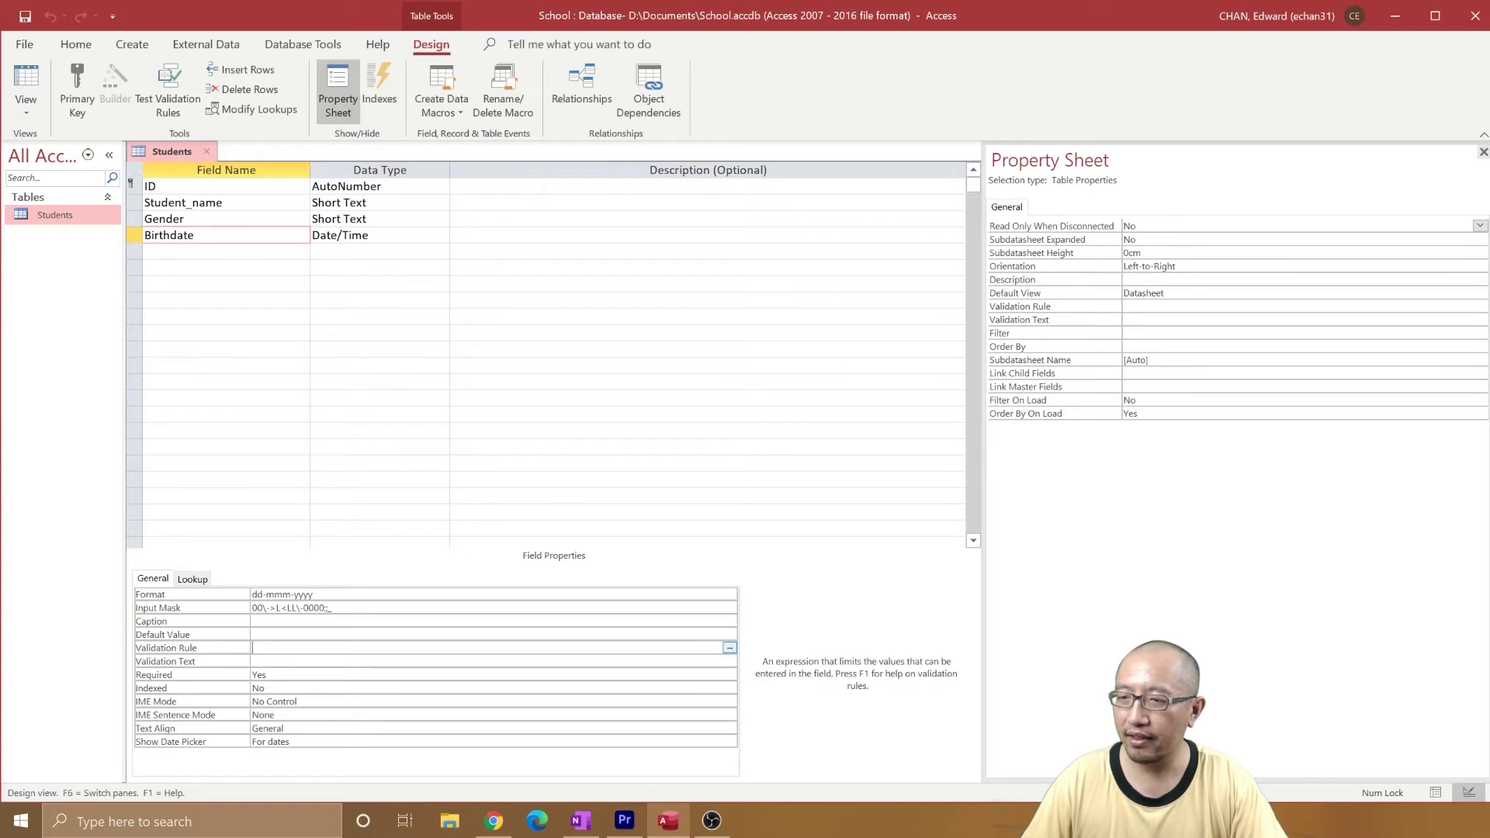
{"action": "left_click", "coordinate": [252, 649]}
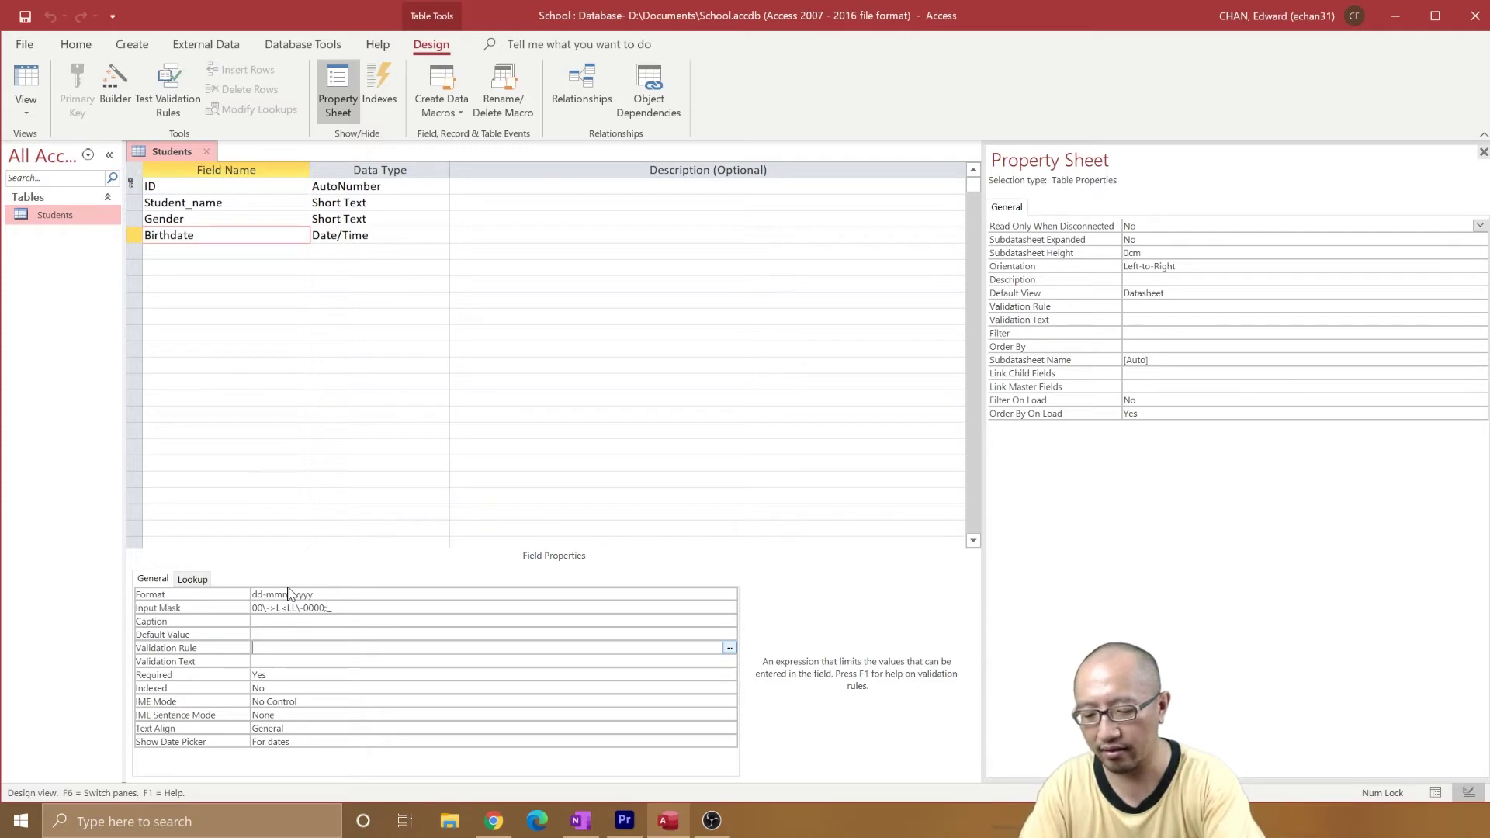
{"action": "type", "text": ">"}
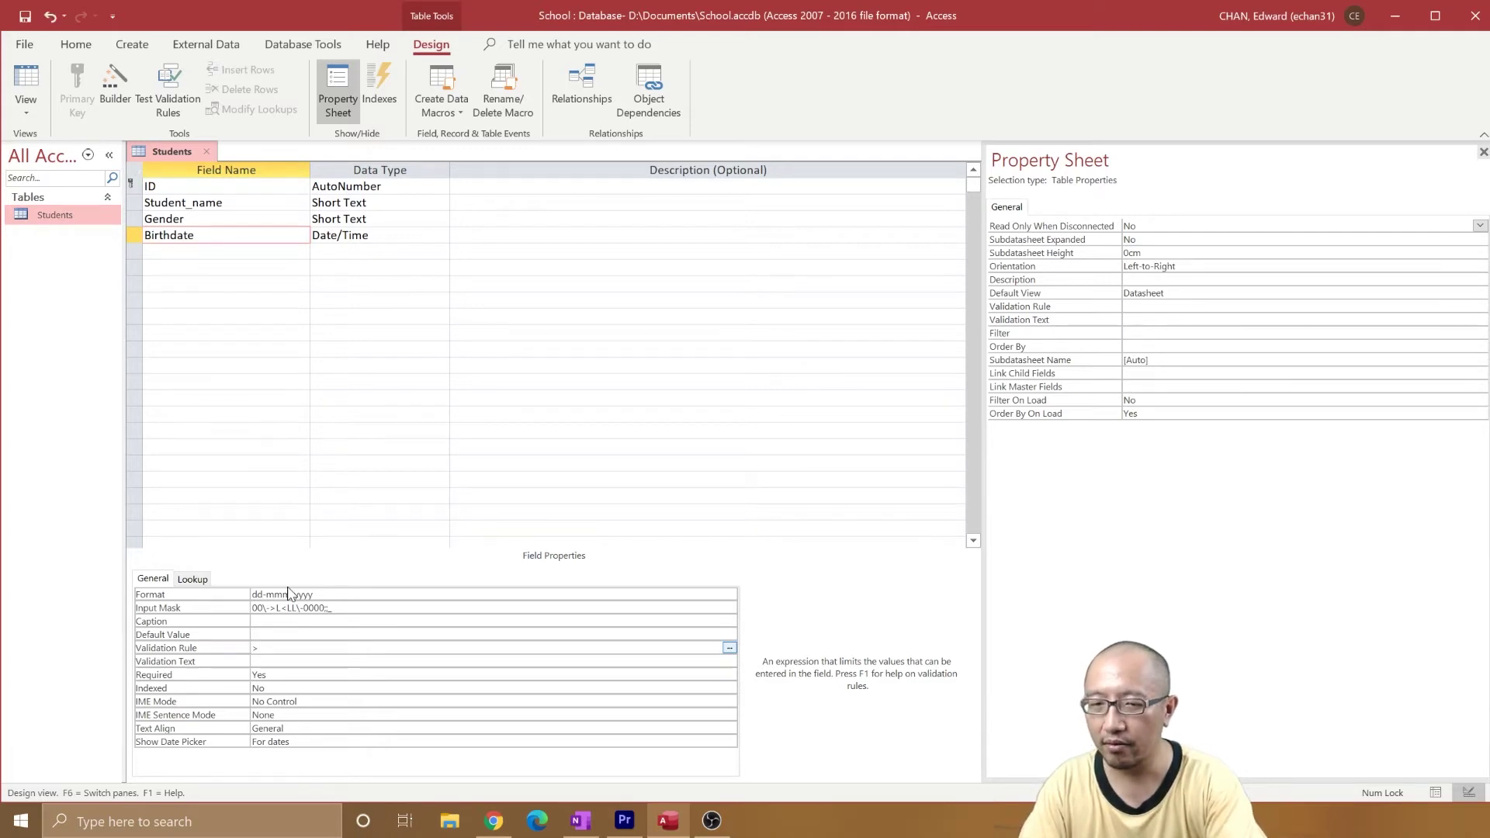
{"action": "type", "text": "="}
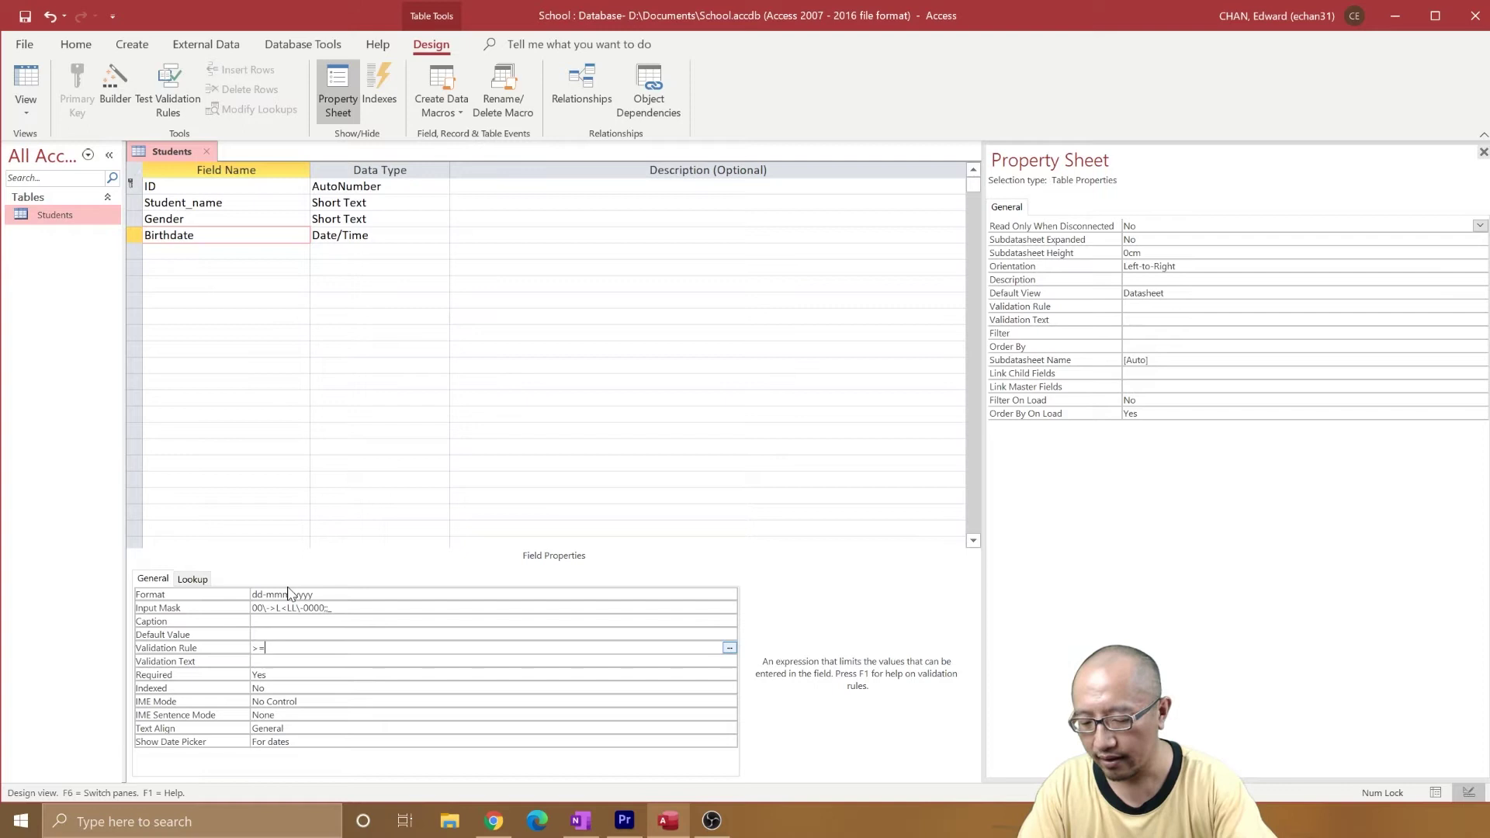
{"action": "type", "text": "#"}
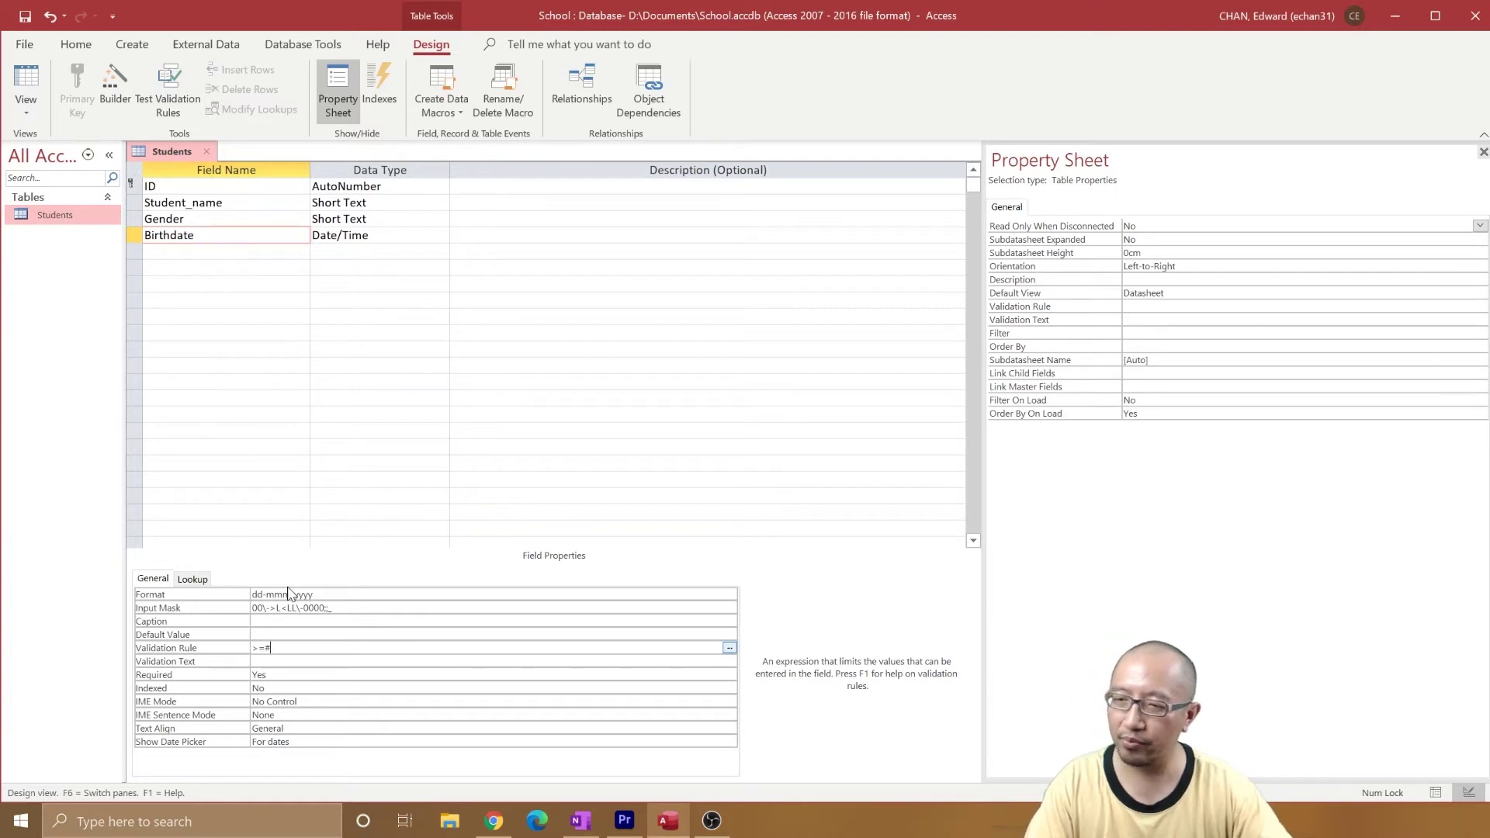
{"action": "type", "text": "01/01"}
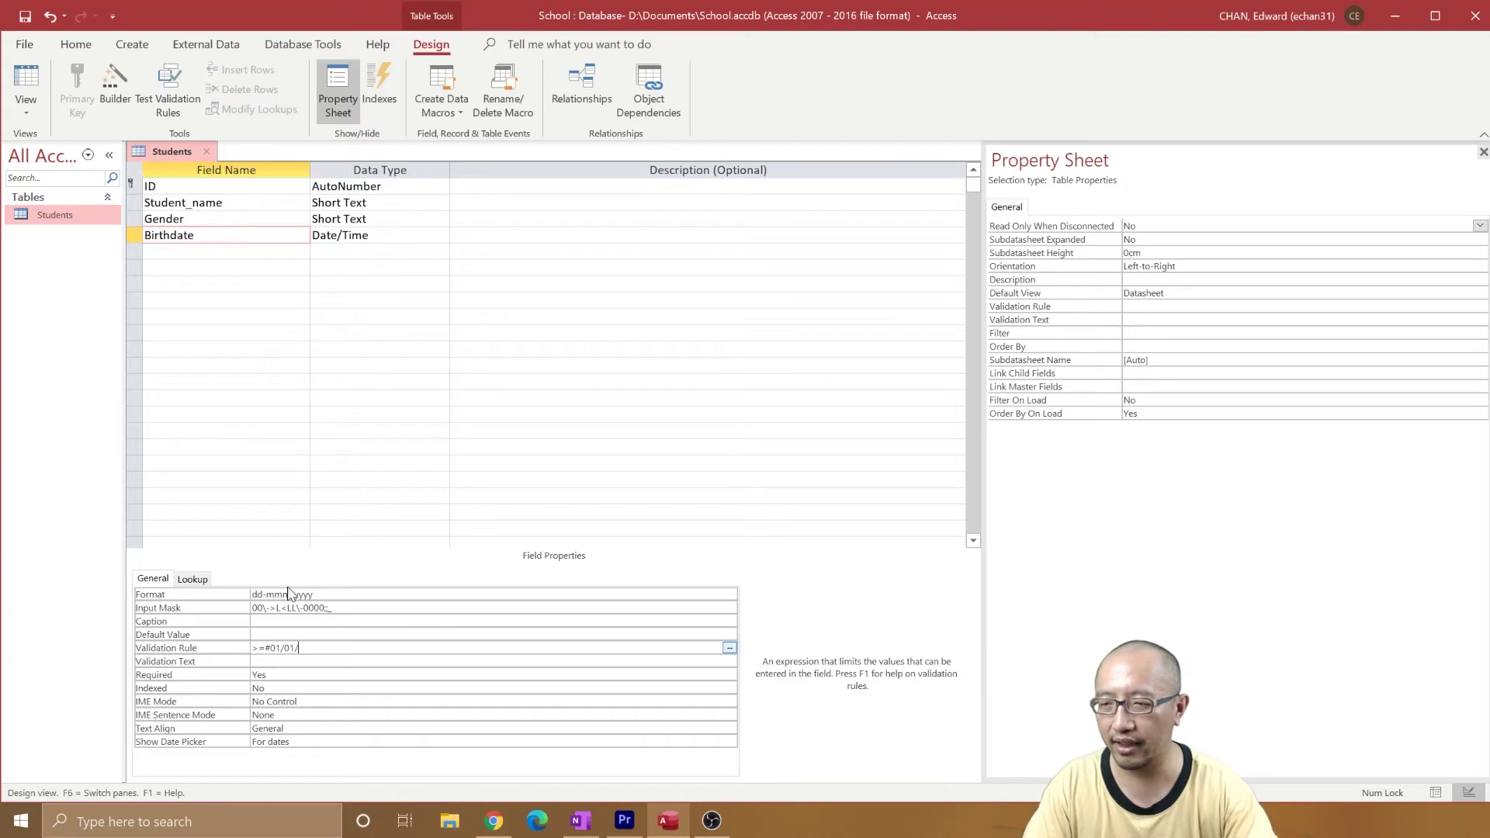
{"action": "type", "text": "/2002#"}
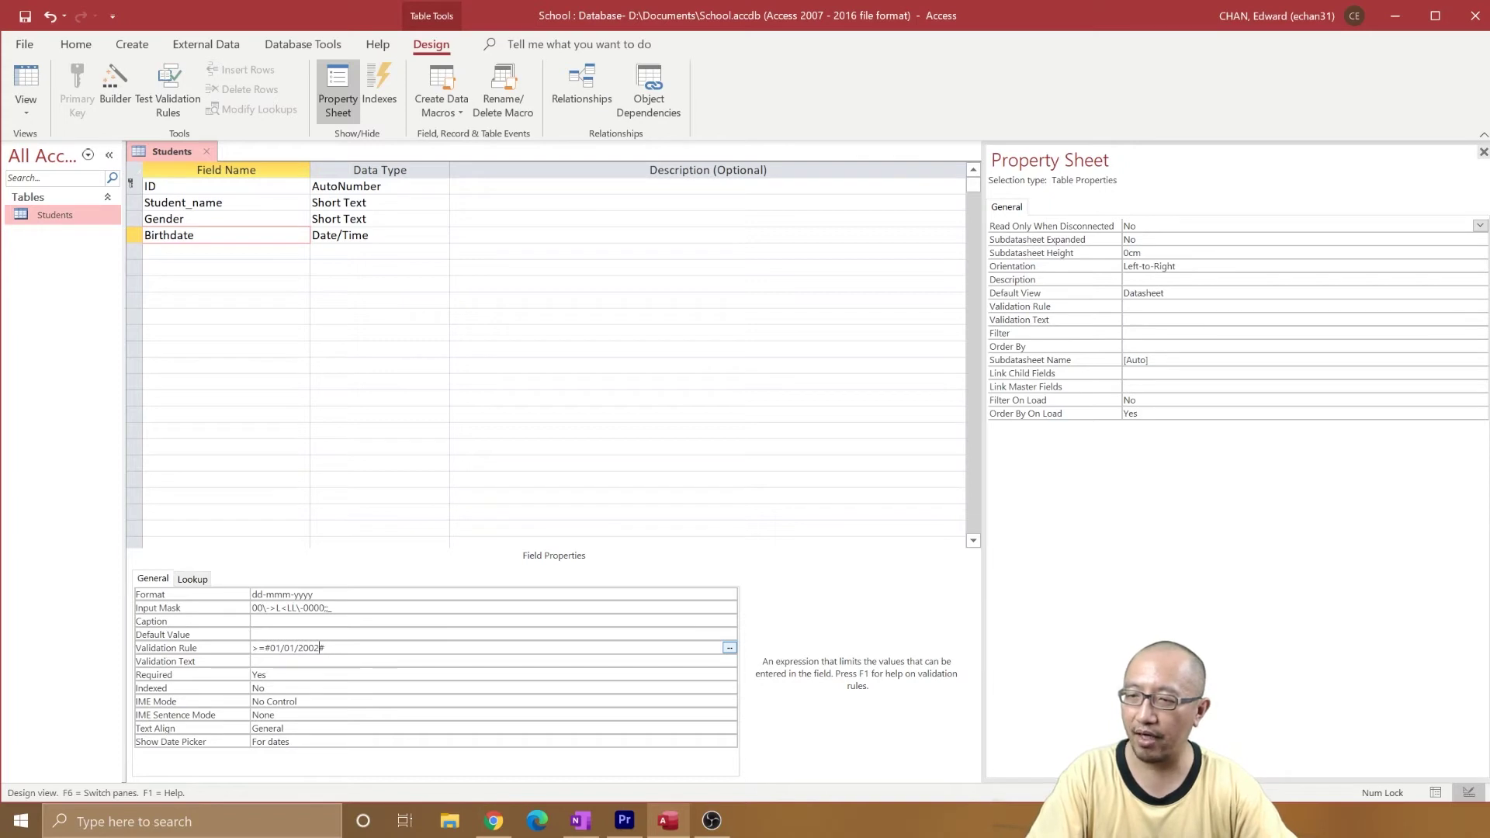
{"action": "key", "text": "shift+Right"}
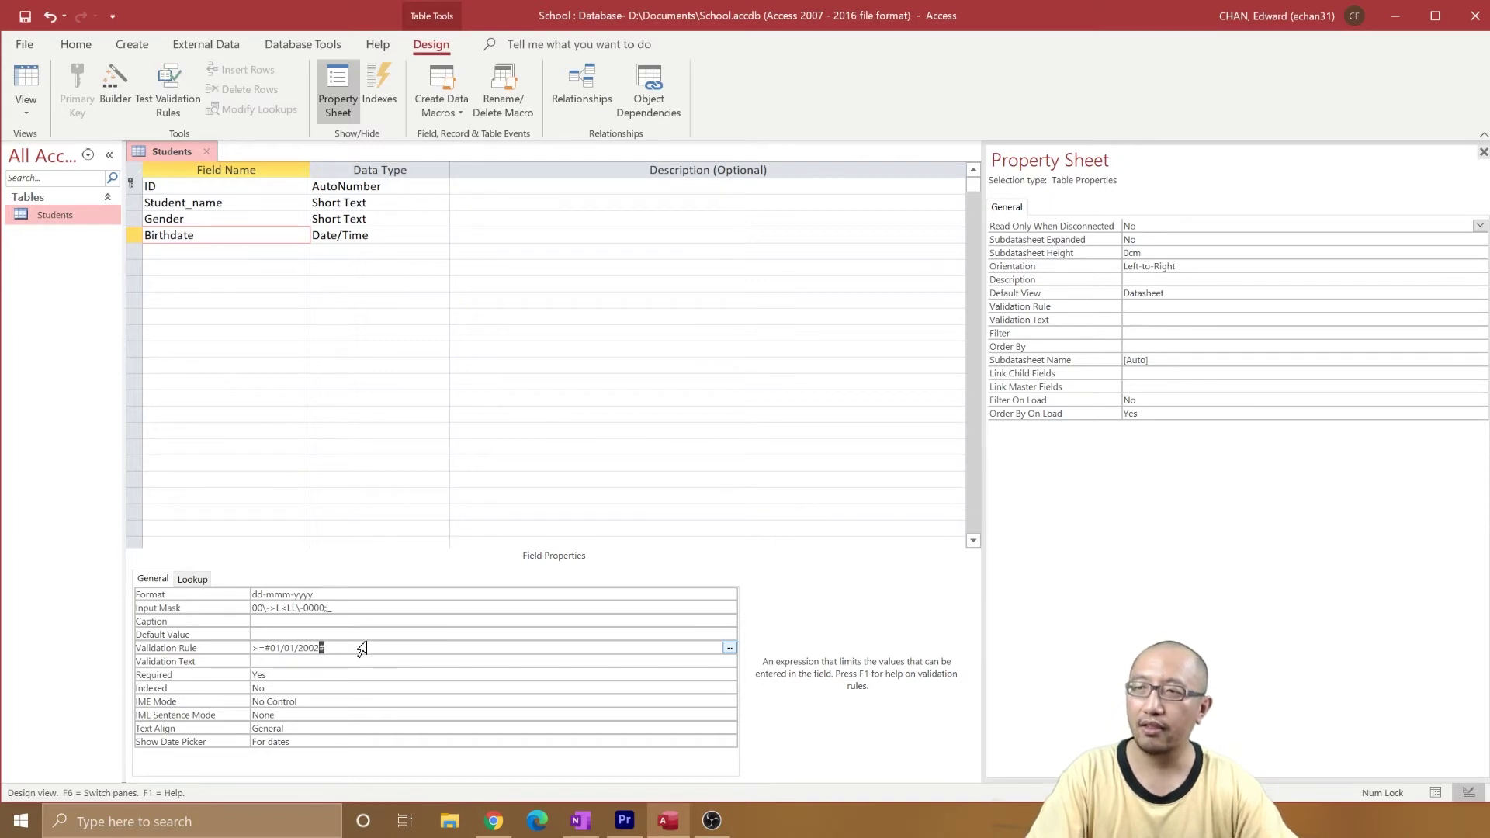
{"action": "key", "text": "Right"}
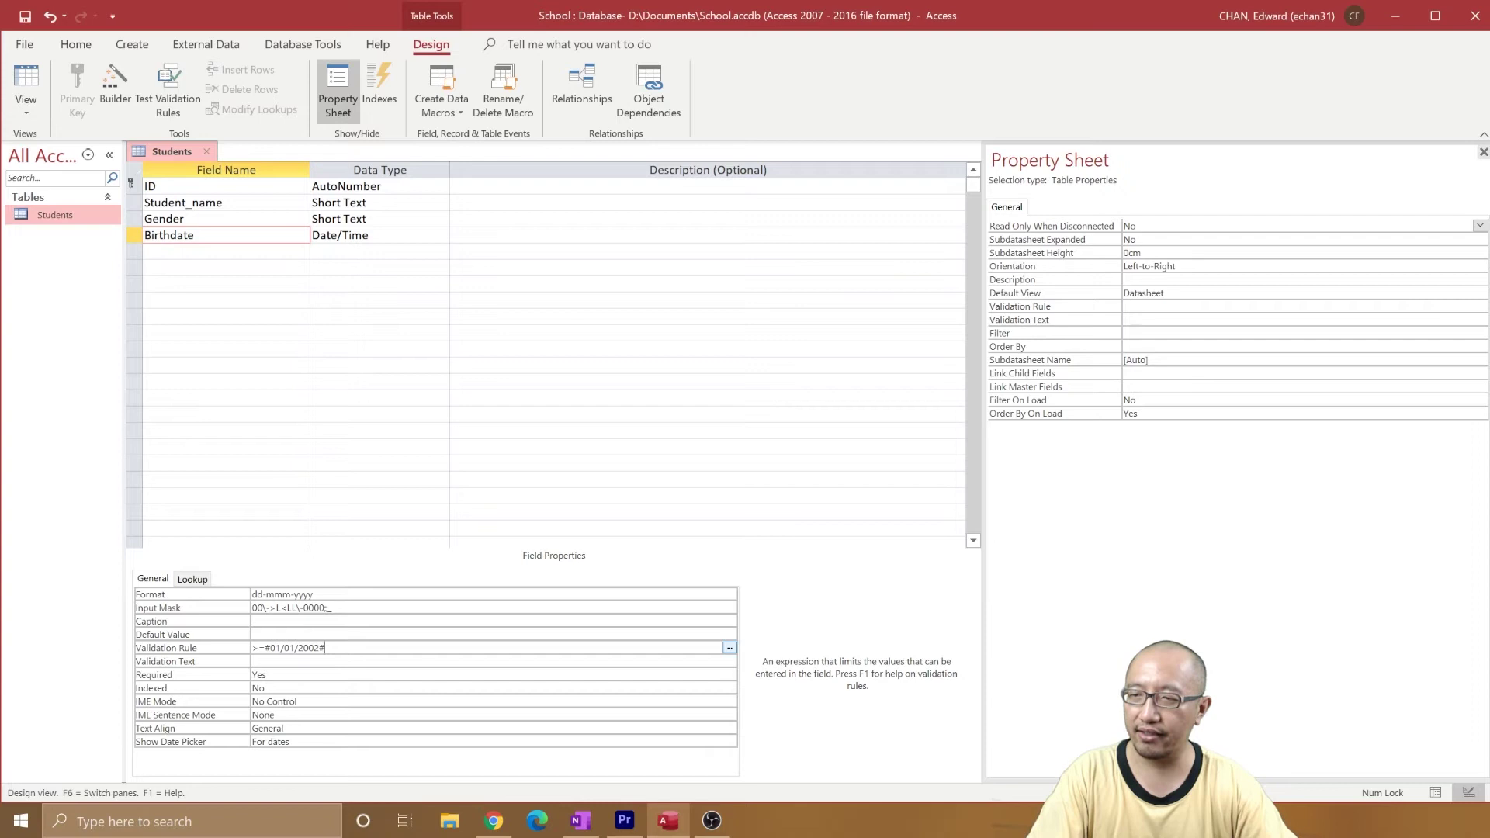
Save the Students table and test existing records against the new Birthdate rule.
{"action": "left_click", "coordinate": [27, 85]}
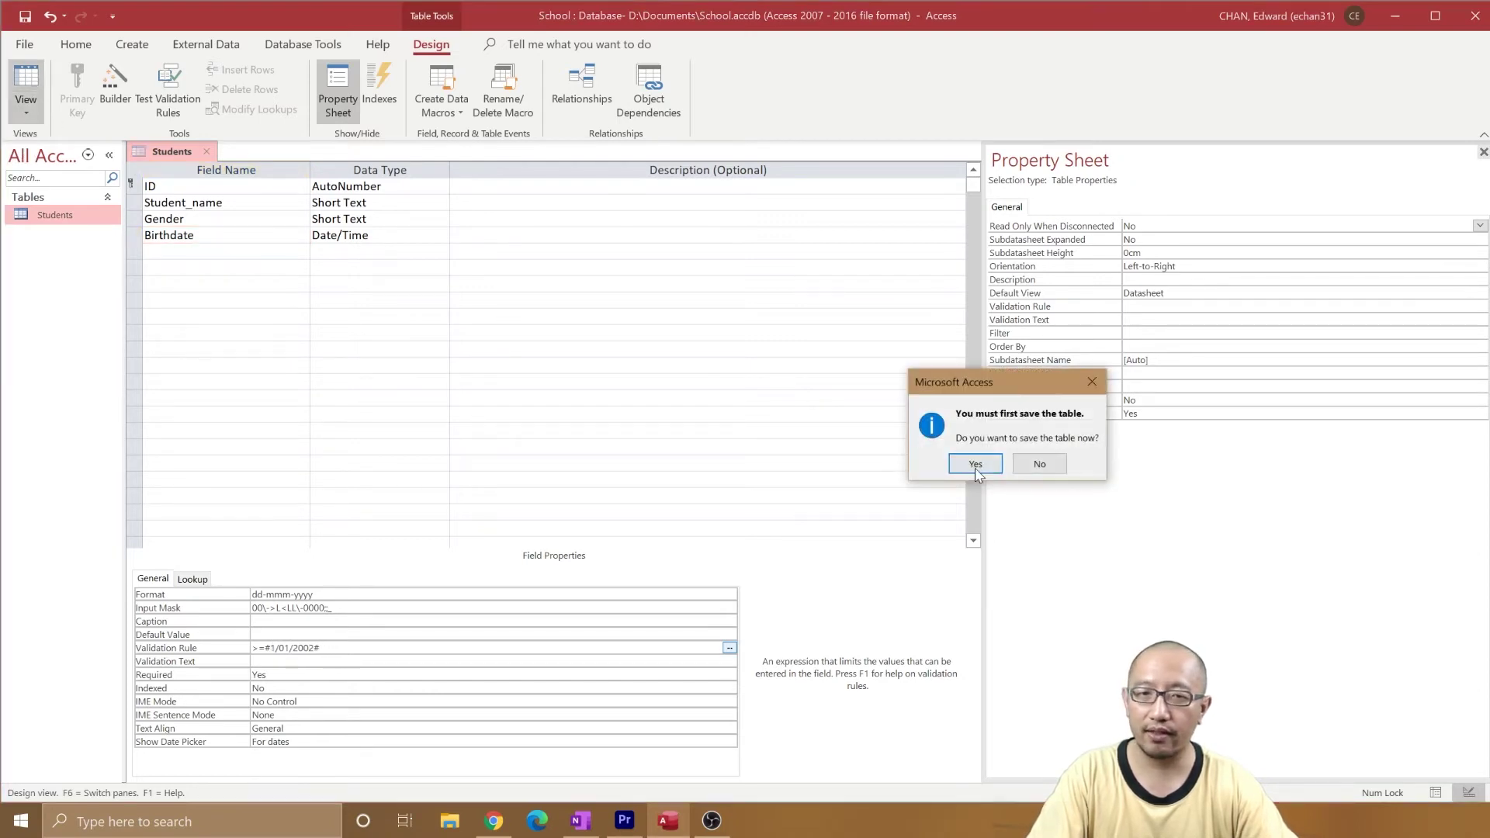
{"action": "left_click", "coordinate": [975, 465]}
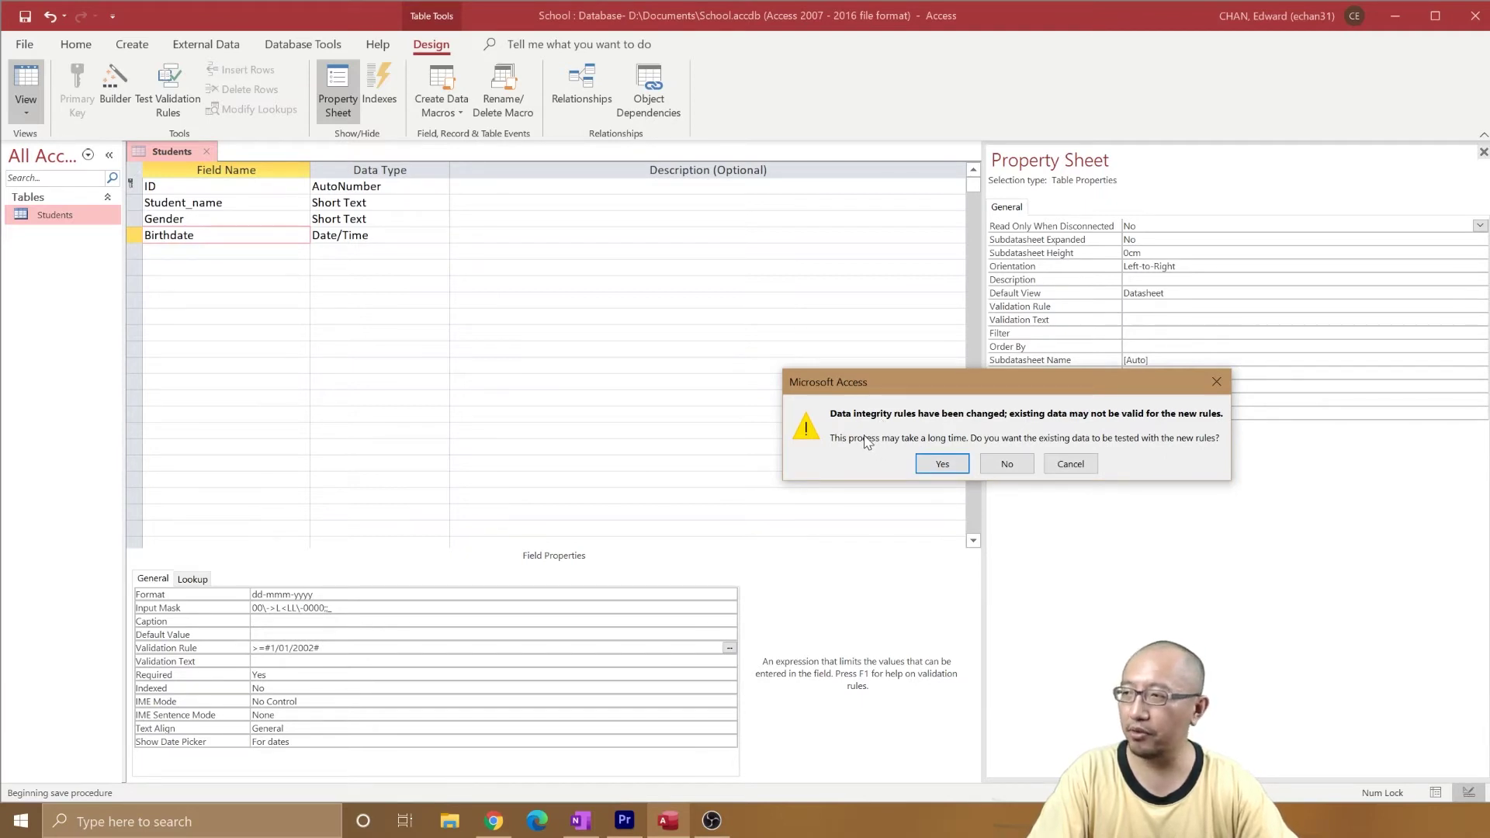
{"action": "left_click", "coordinate": [948, 466]}
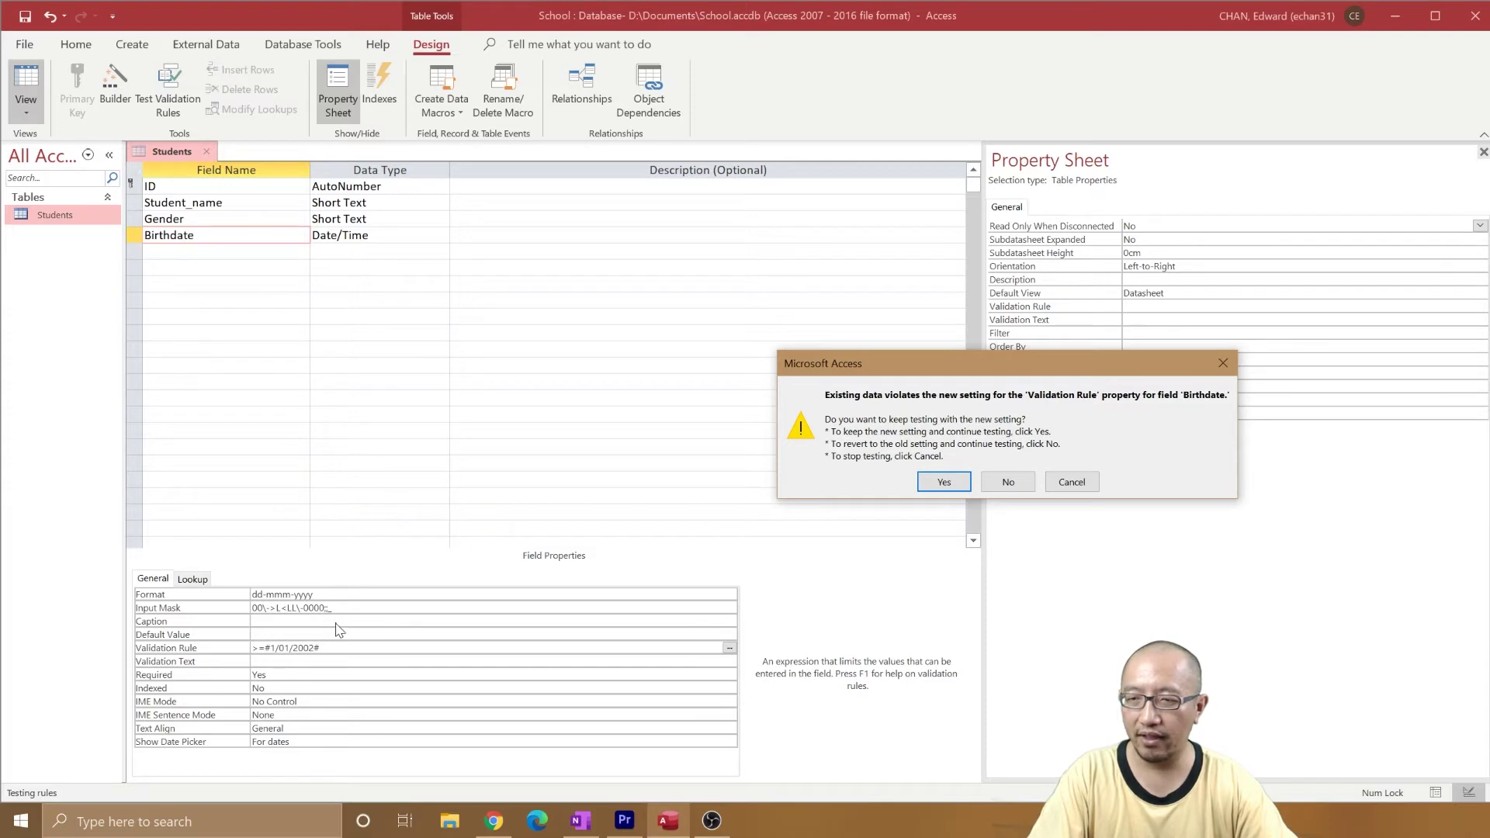
Cancel the existing-data test and restore record 2's Birthdate to 04-Nov-2004.
{"action": "left_click", "coordinate": [1071, 482]}
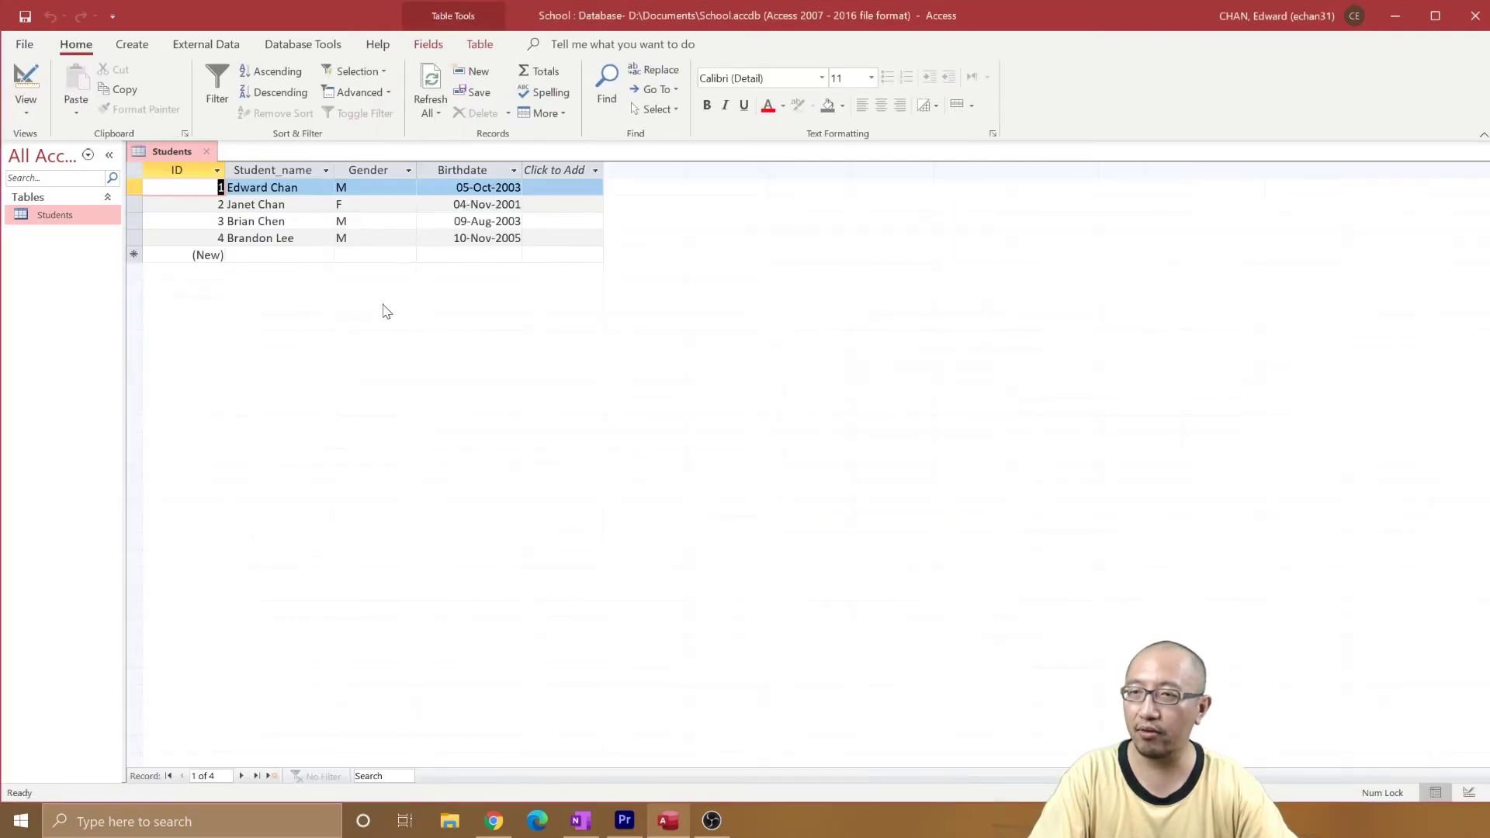
{"action": "left_click", "coordinate": [518, 204]}
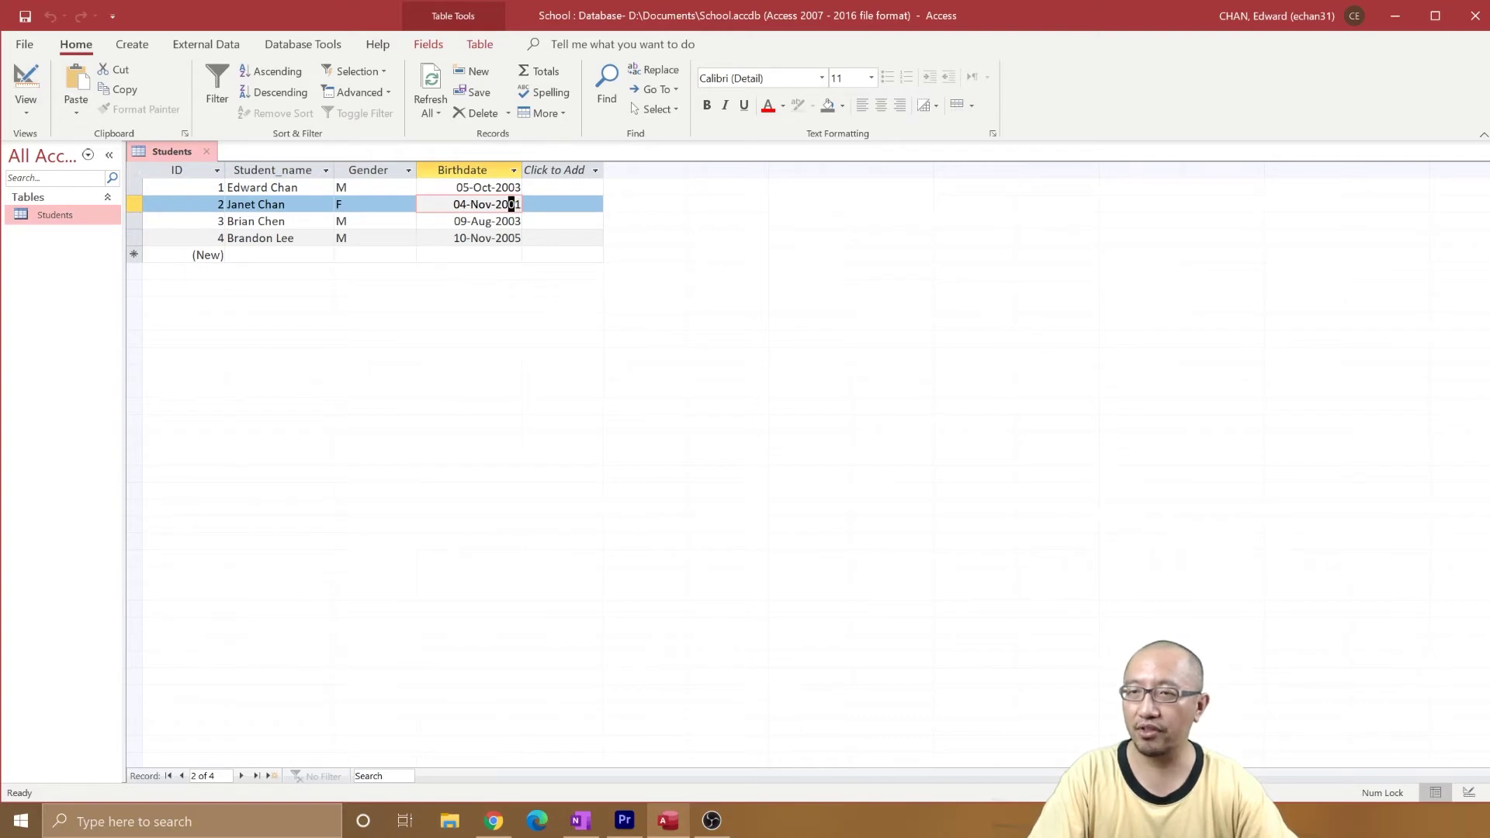
{"action": "key", "text": "BackSpace"}
{"action": "type", "text": "4"}
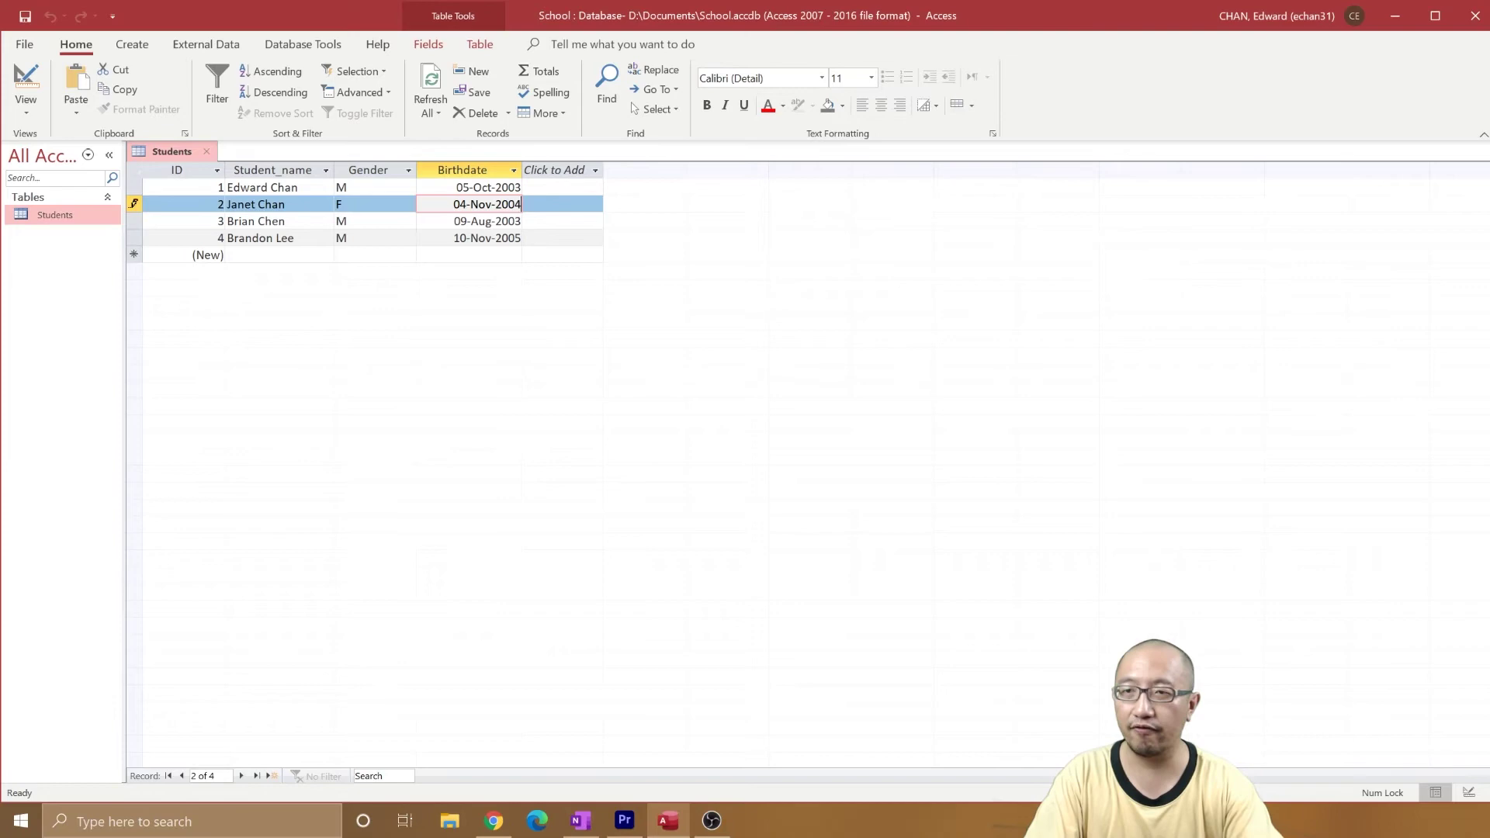
Recheck the Birthdate rule in Design view, then enter 2001 as record 4's Birthdate year.
{"action": "left_click", "coordinate": [26, 85]}
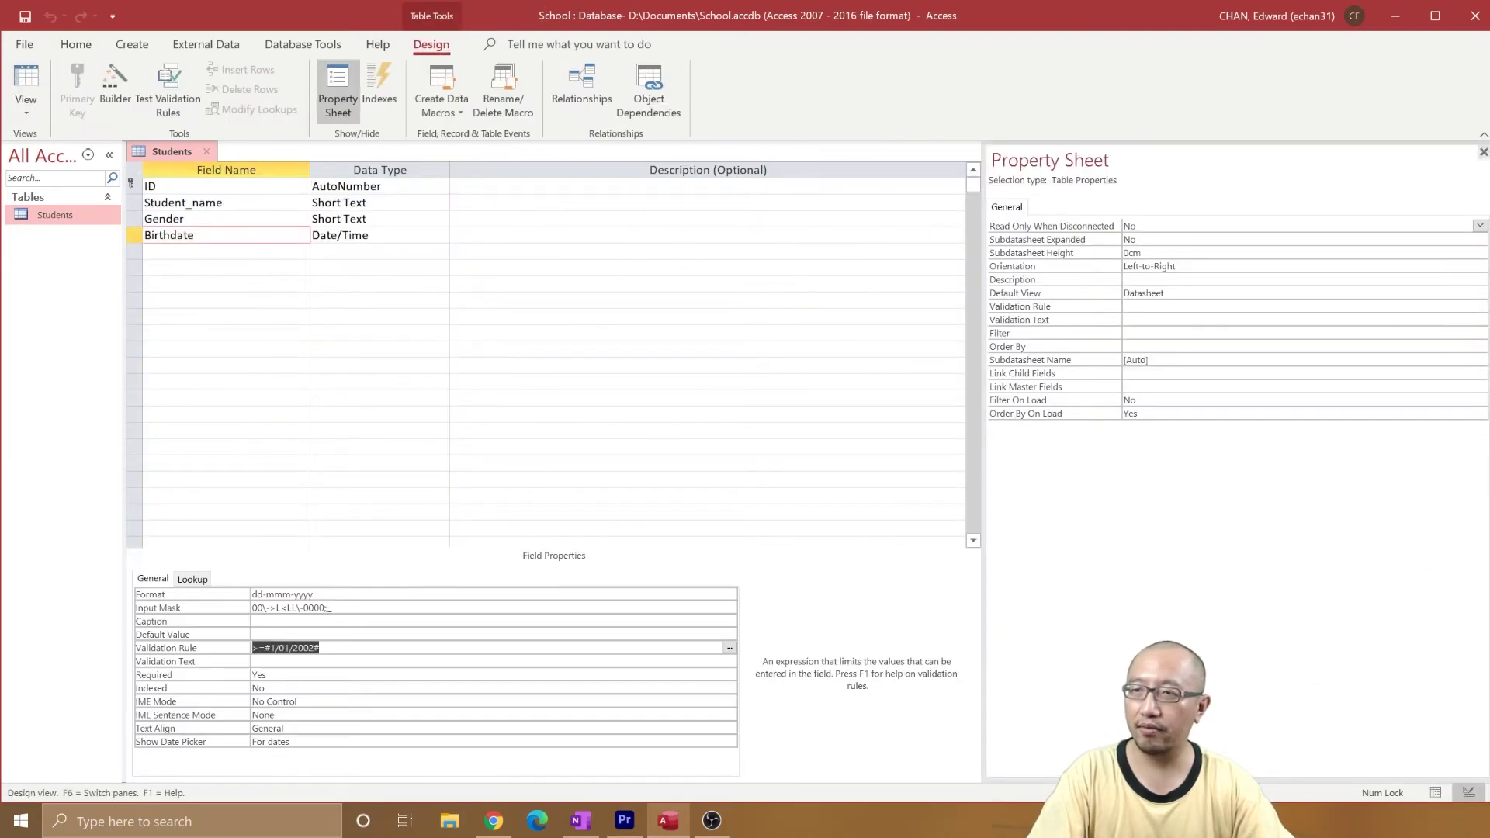
{"action": "left_click", "coordinate": [372, 234]}
{"action": "left_click", "coordinate": [319, 647]}
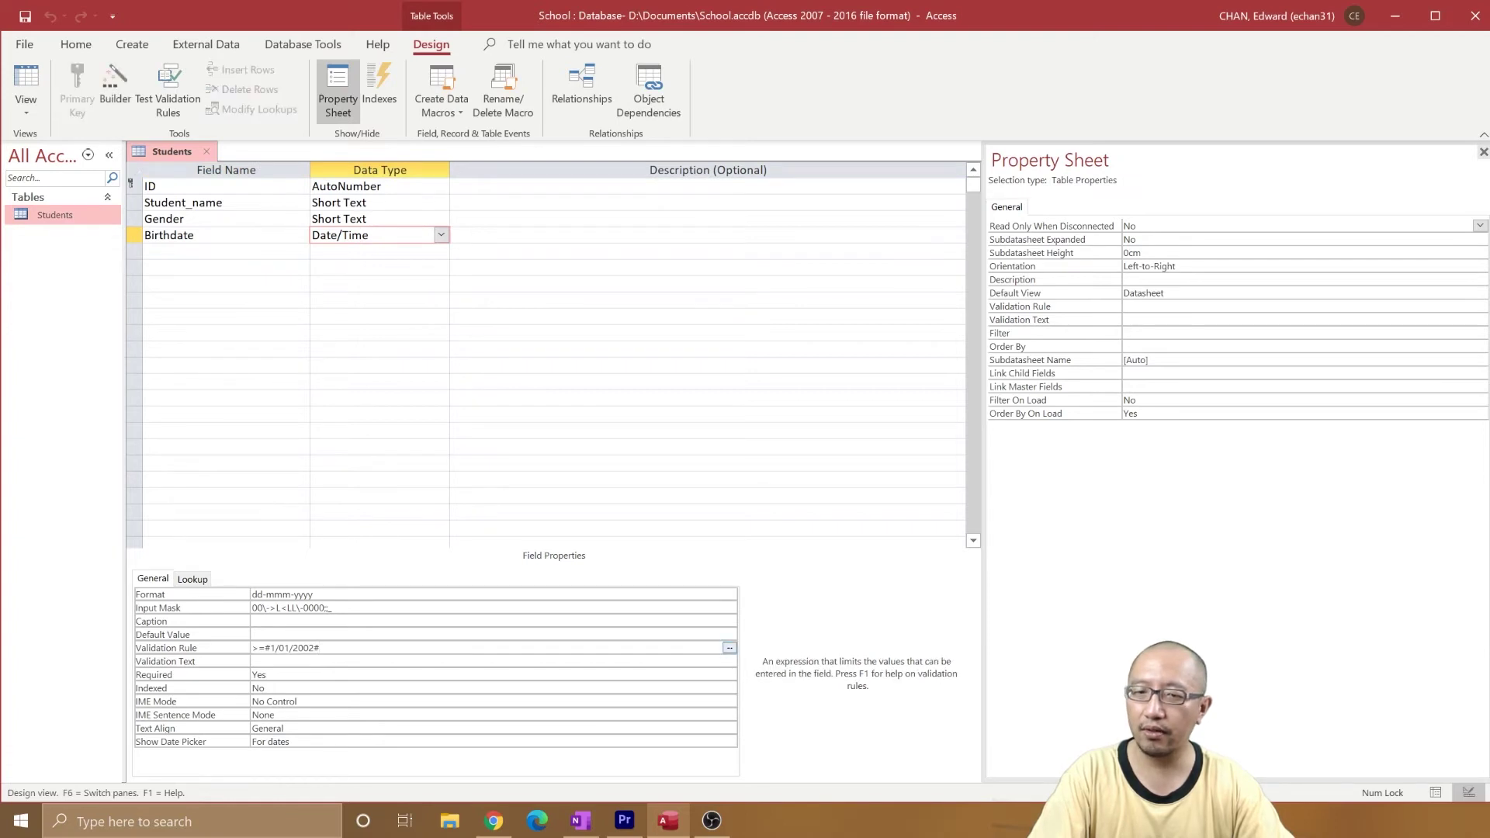
{"action": "left_click", "coordinate": [26, 85]}
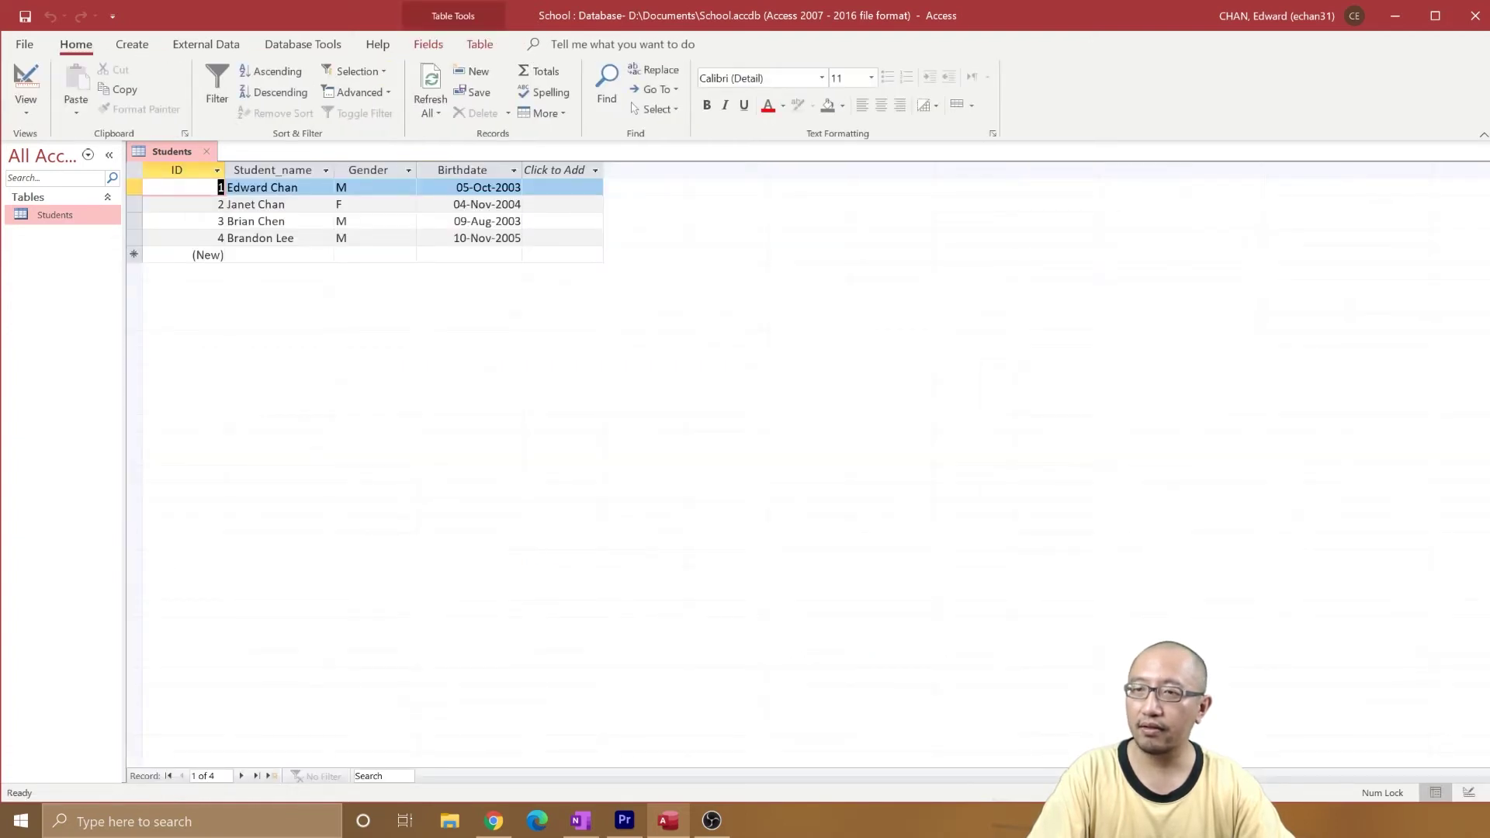
{"action": "left_click", "coordinate": [508, 221]}
{"action": "left_click", "coordinate": [512, 238]}
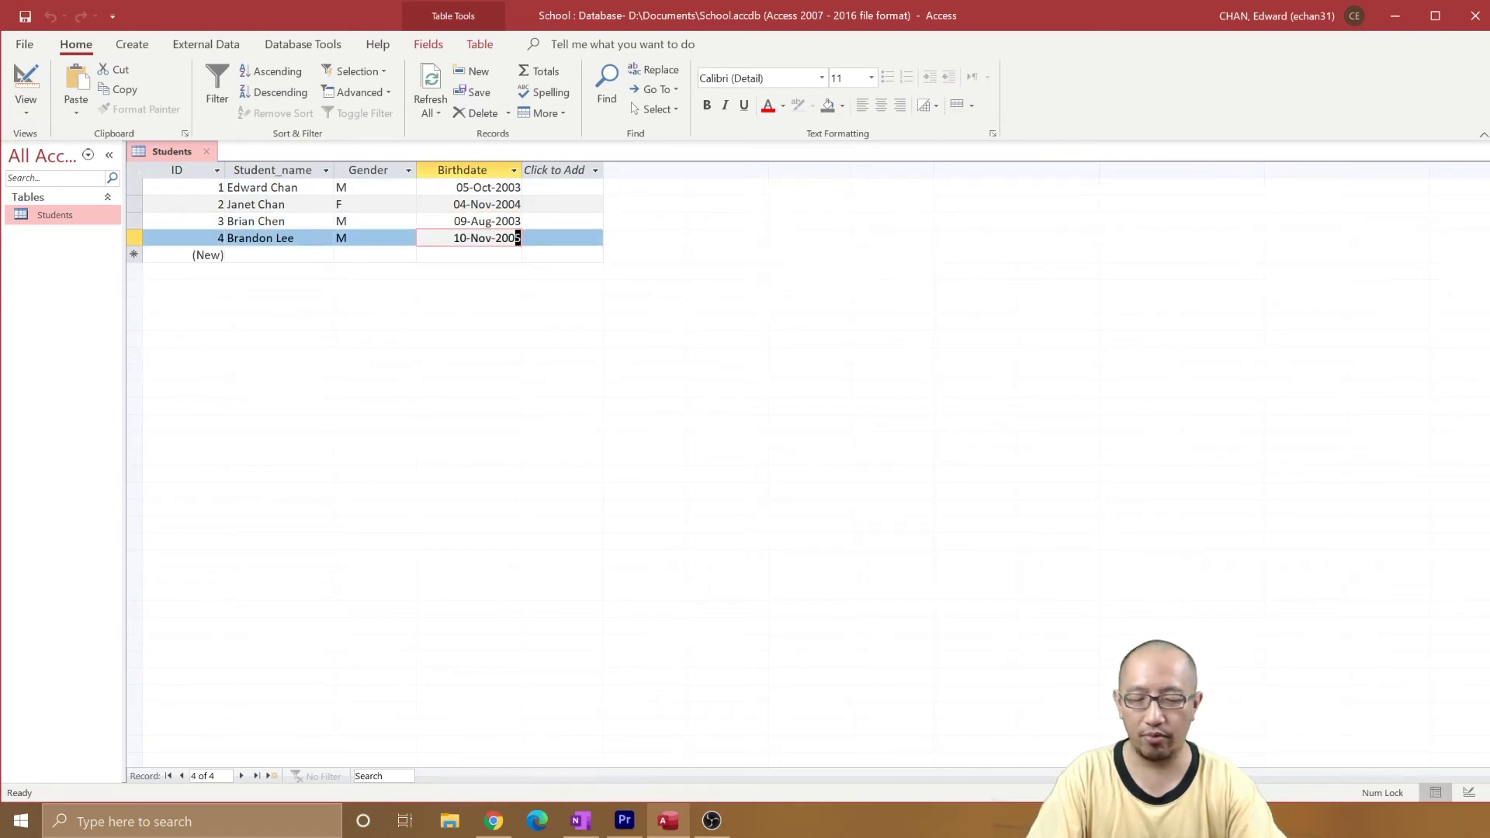
{"action": "type", "text": "1"}
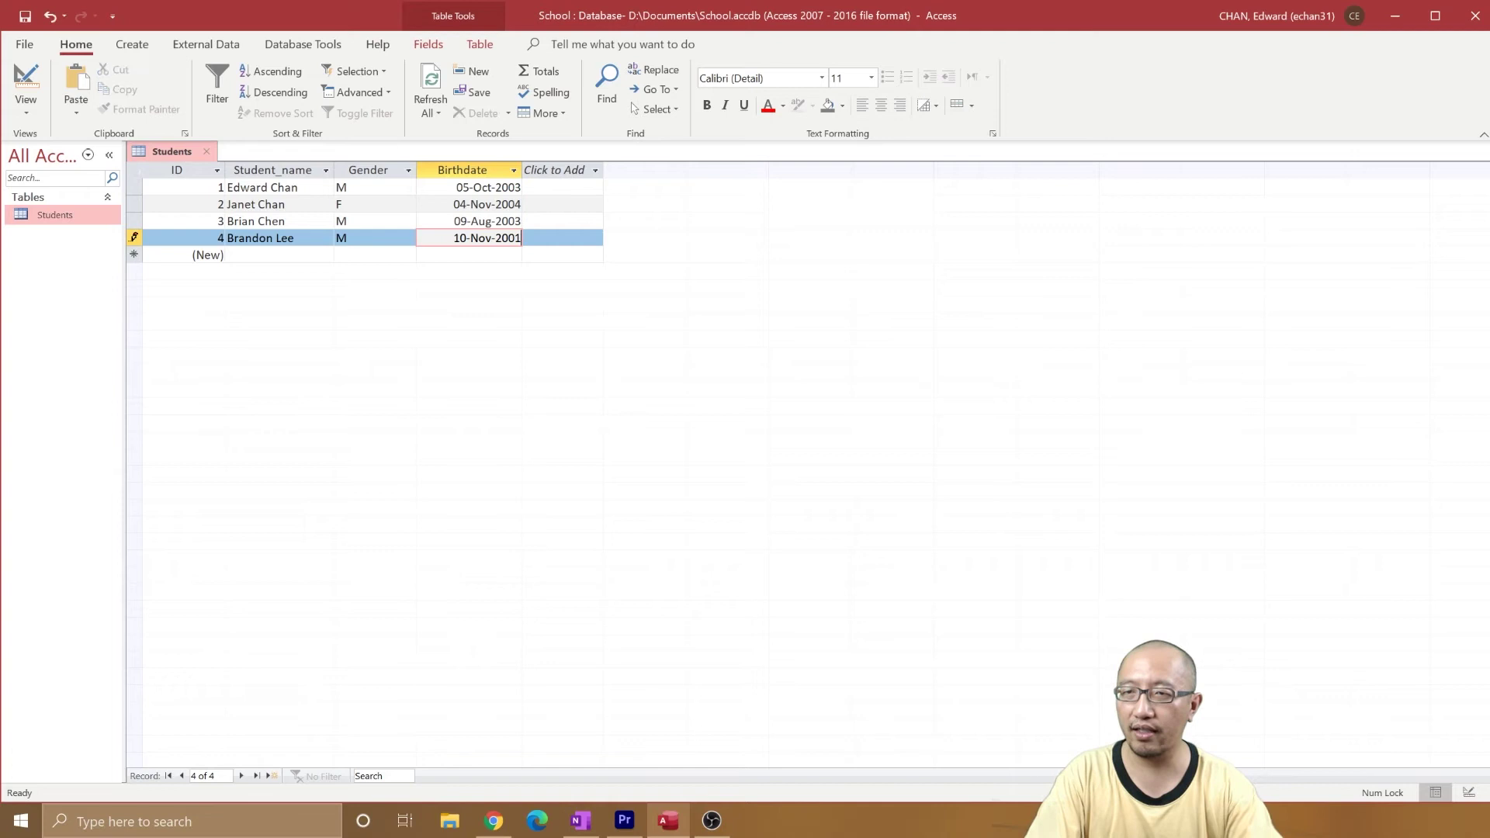
{"action": "key", "text": "Return"}
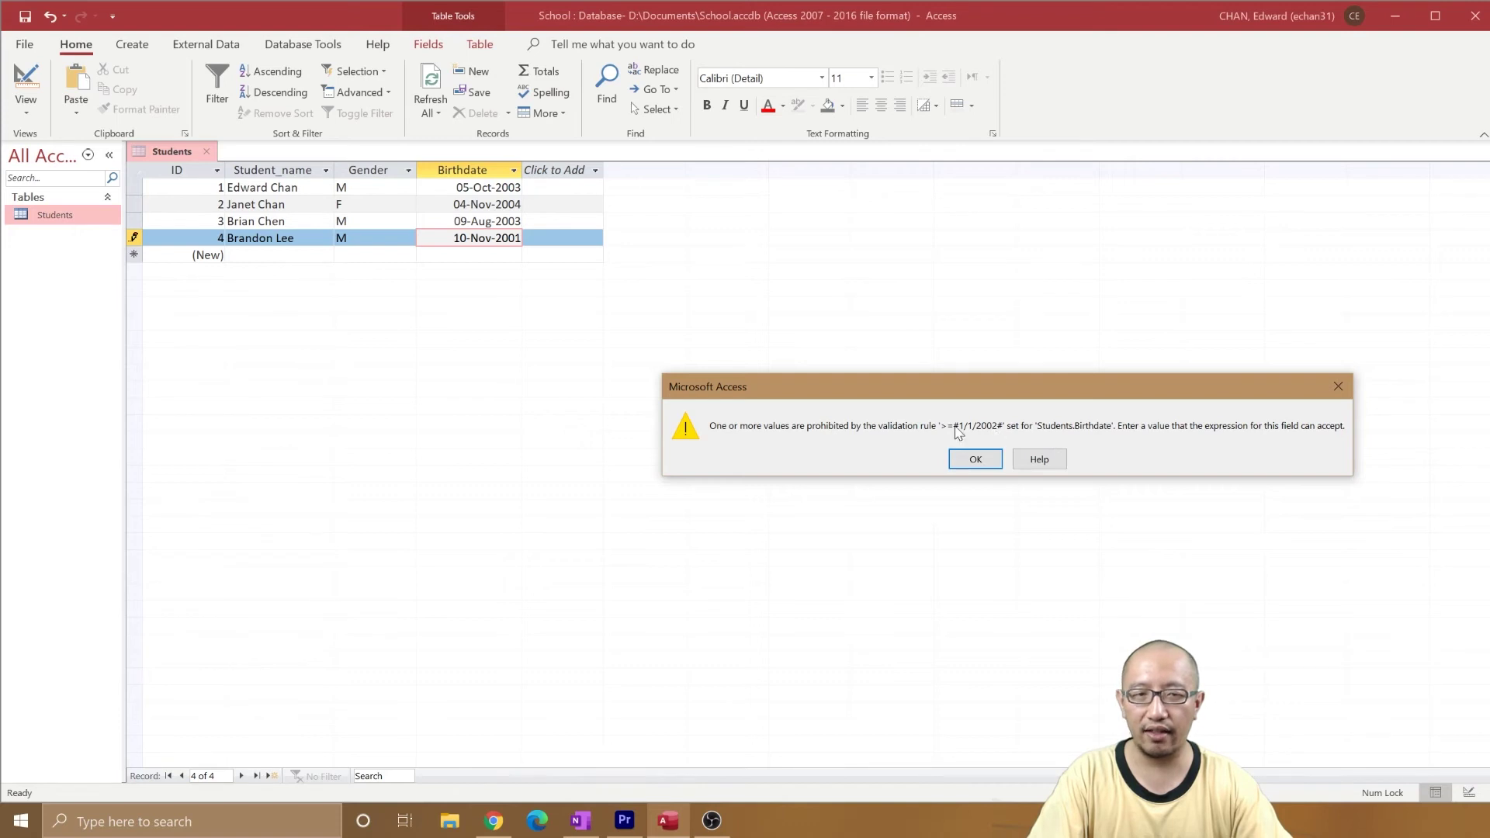
Dismiss the validation warnings and select the year's last digit for correction.
{"action": "left_click", "coordinate": [975, 459]}
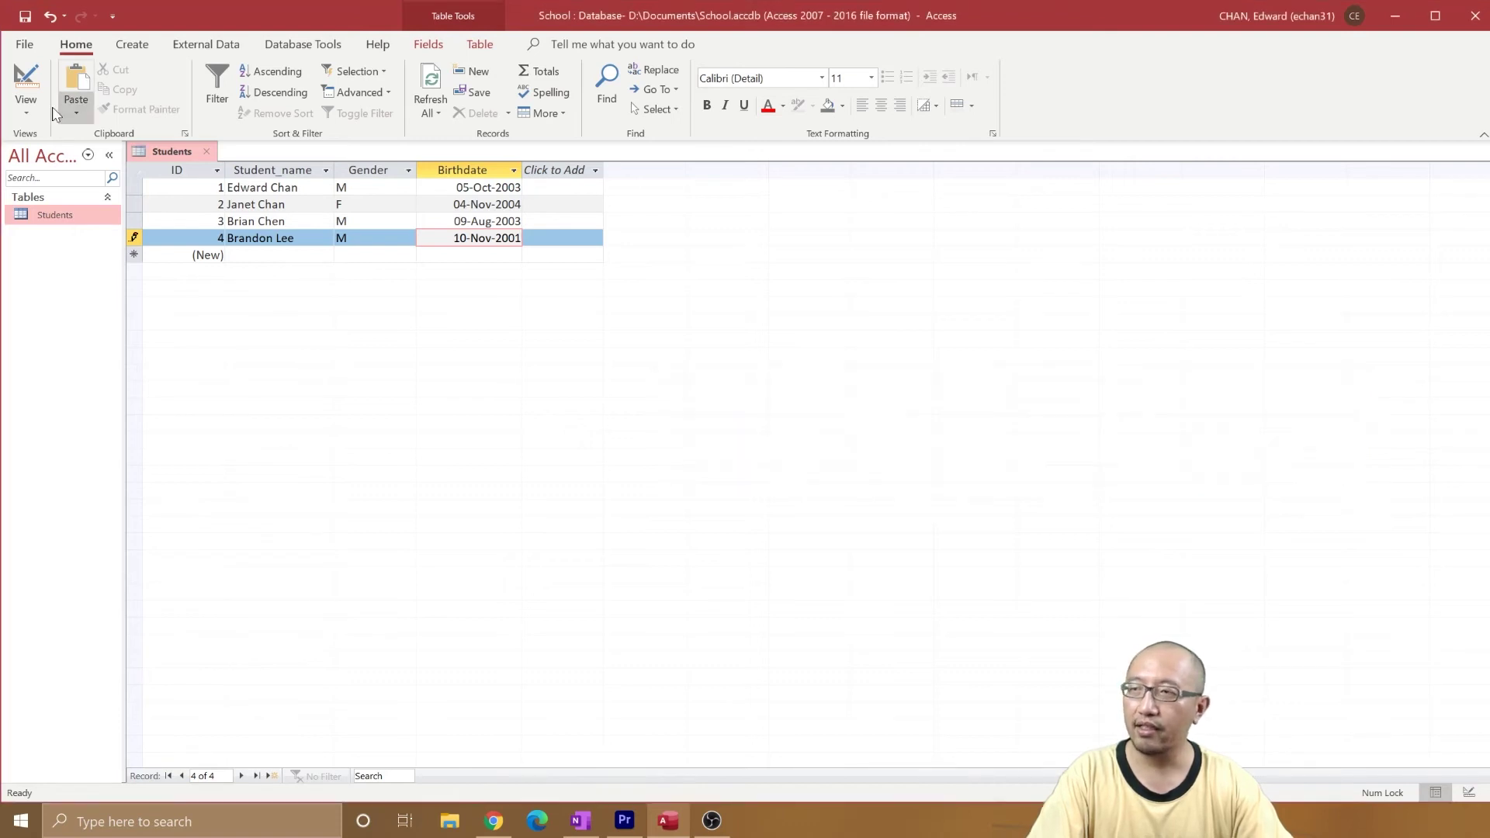
{"action": "left_click", "coordinate": [35, 81]}
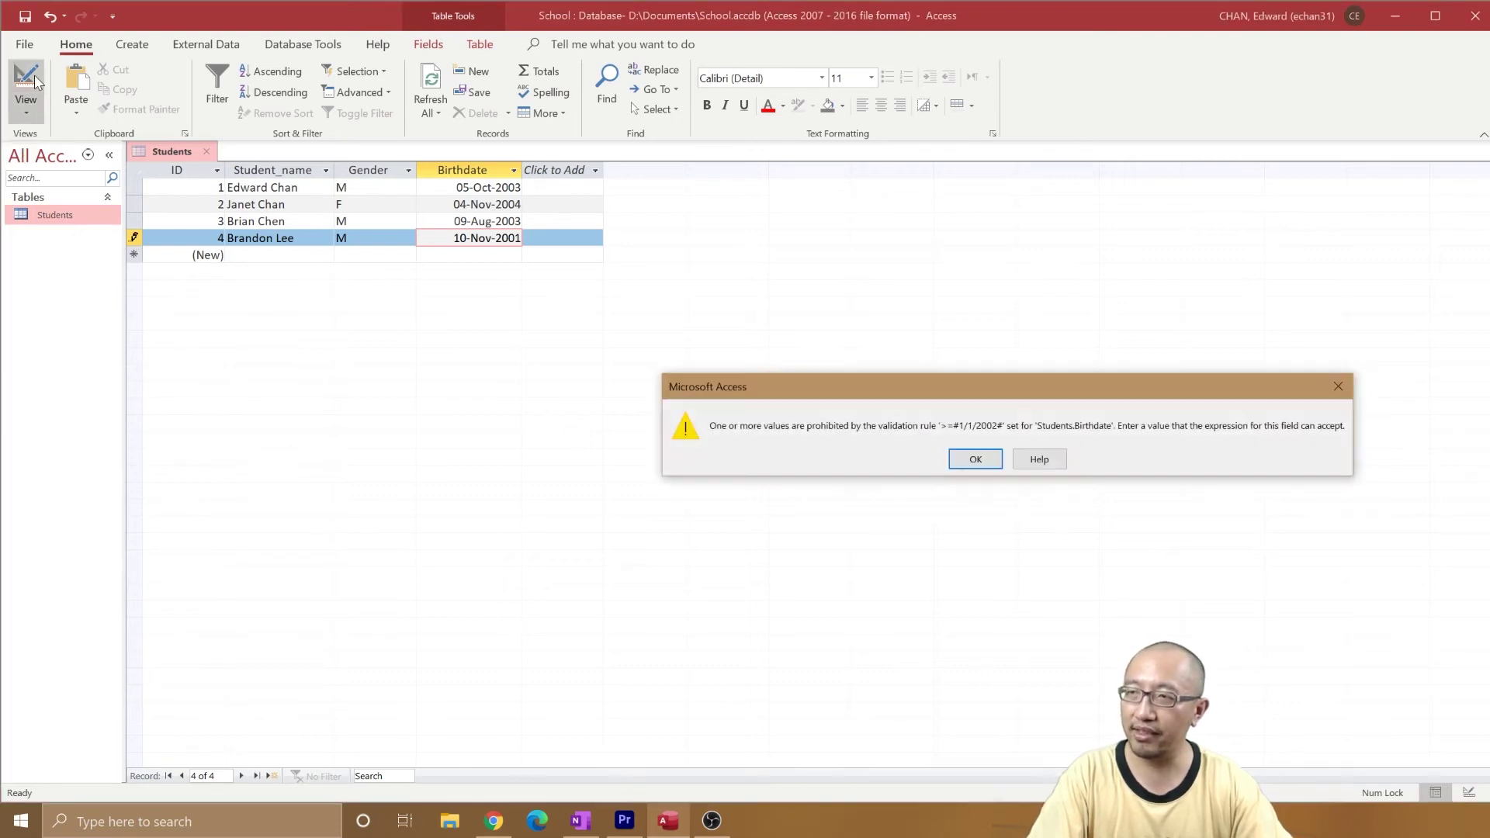
{"action": "left_click", "coordinate": [975, 458]}
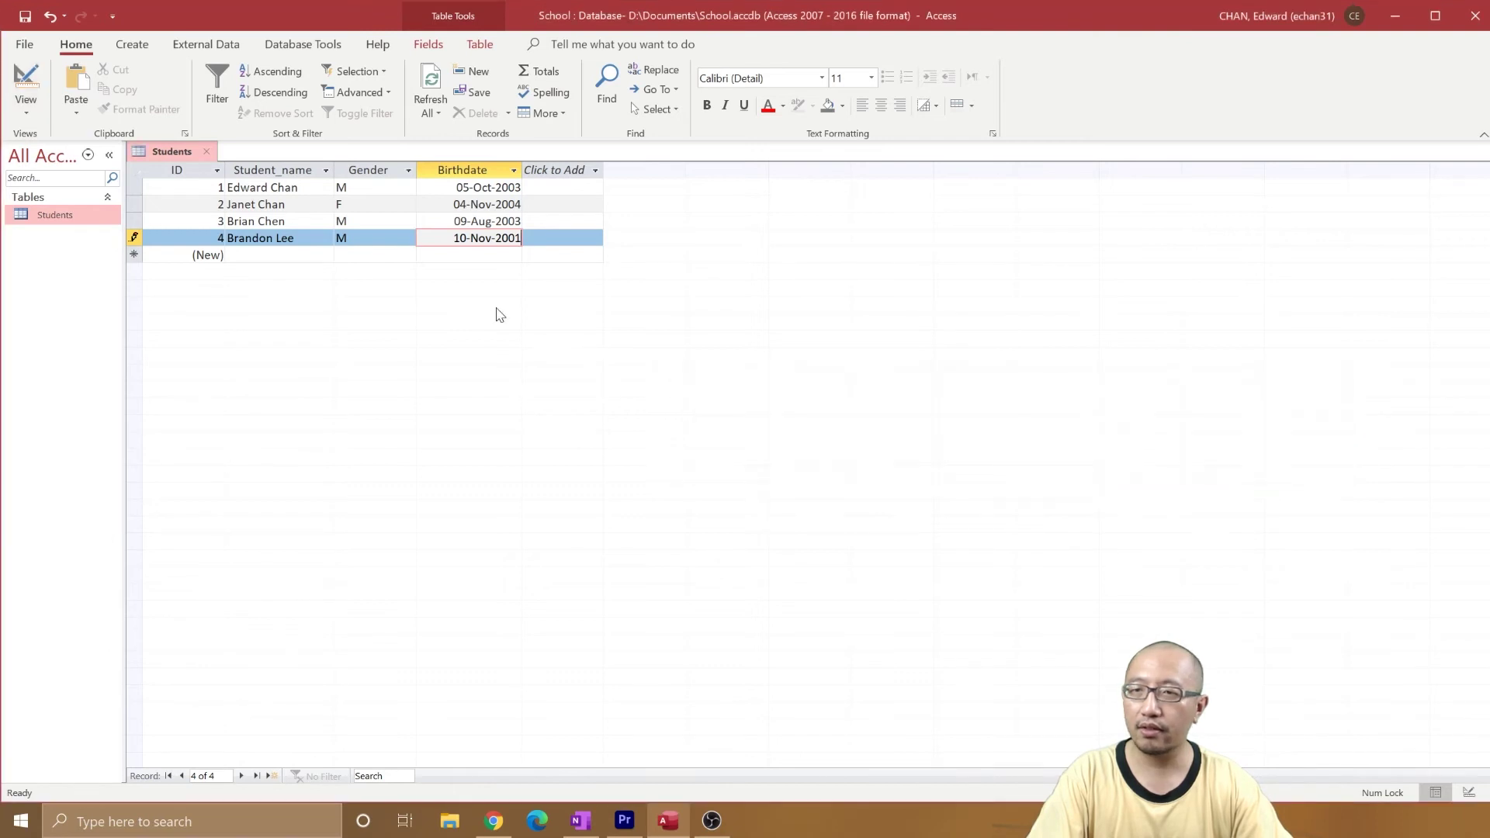
{"action": "key", "text": "shift+Left"}
Restore record 4's Birthdate year to 2005 and return to the Birthdate field's properties.
{"action": "type", "text": "5"}
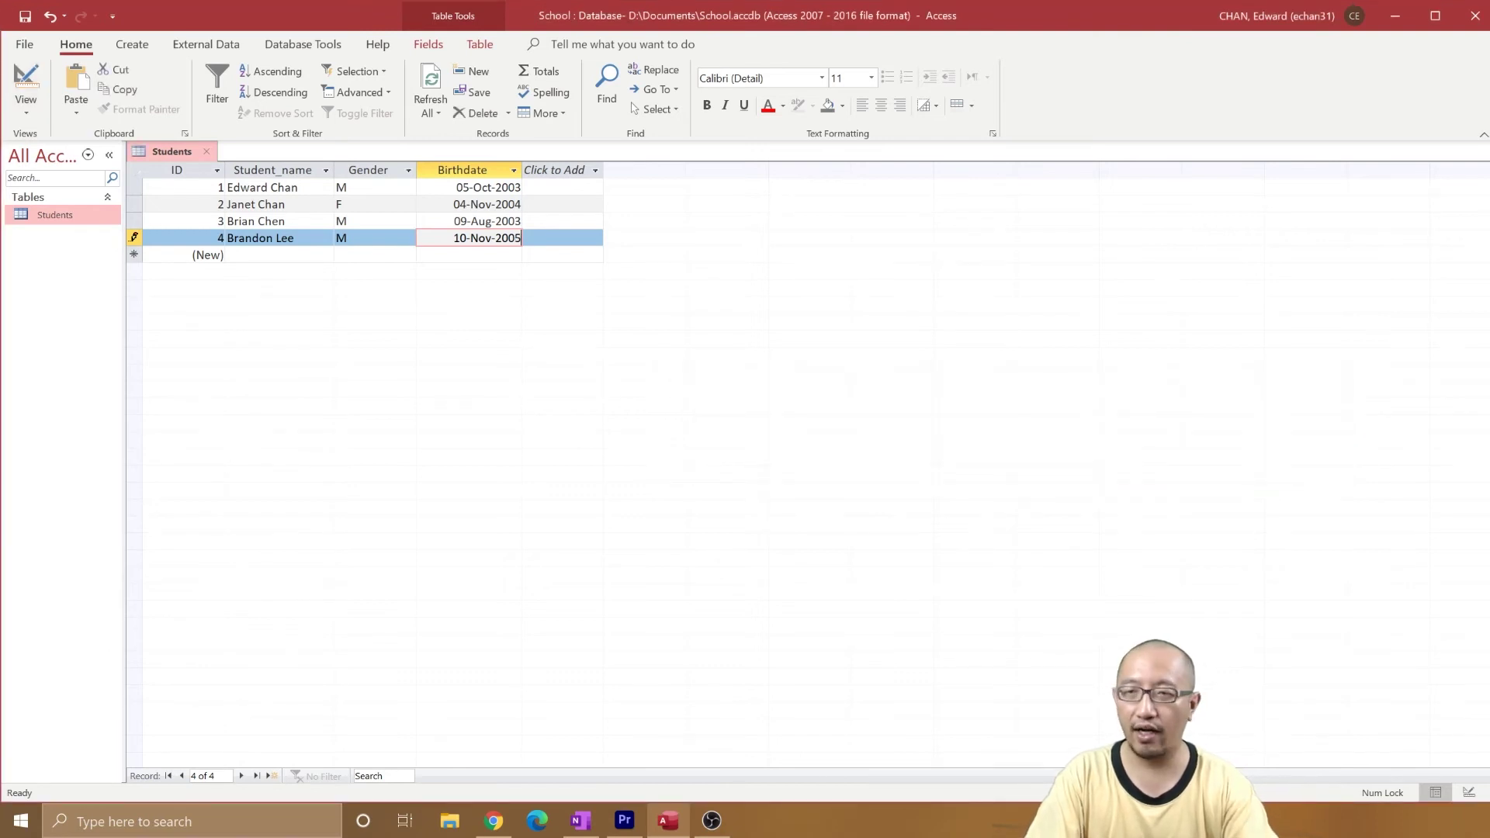
{"action": "left_click", "coordinate": [35, 81]}
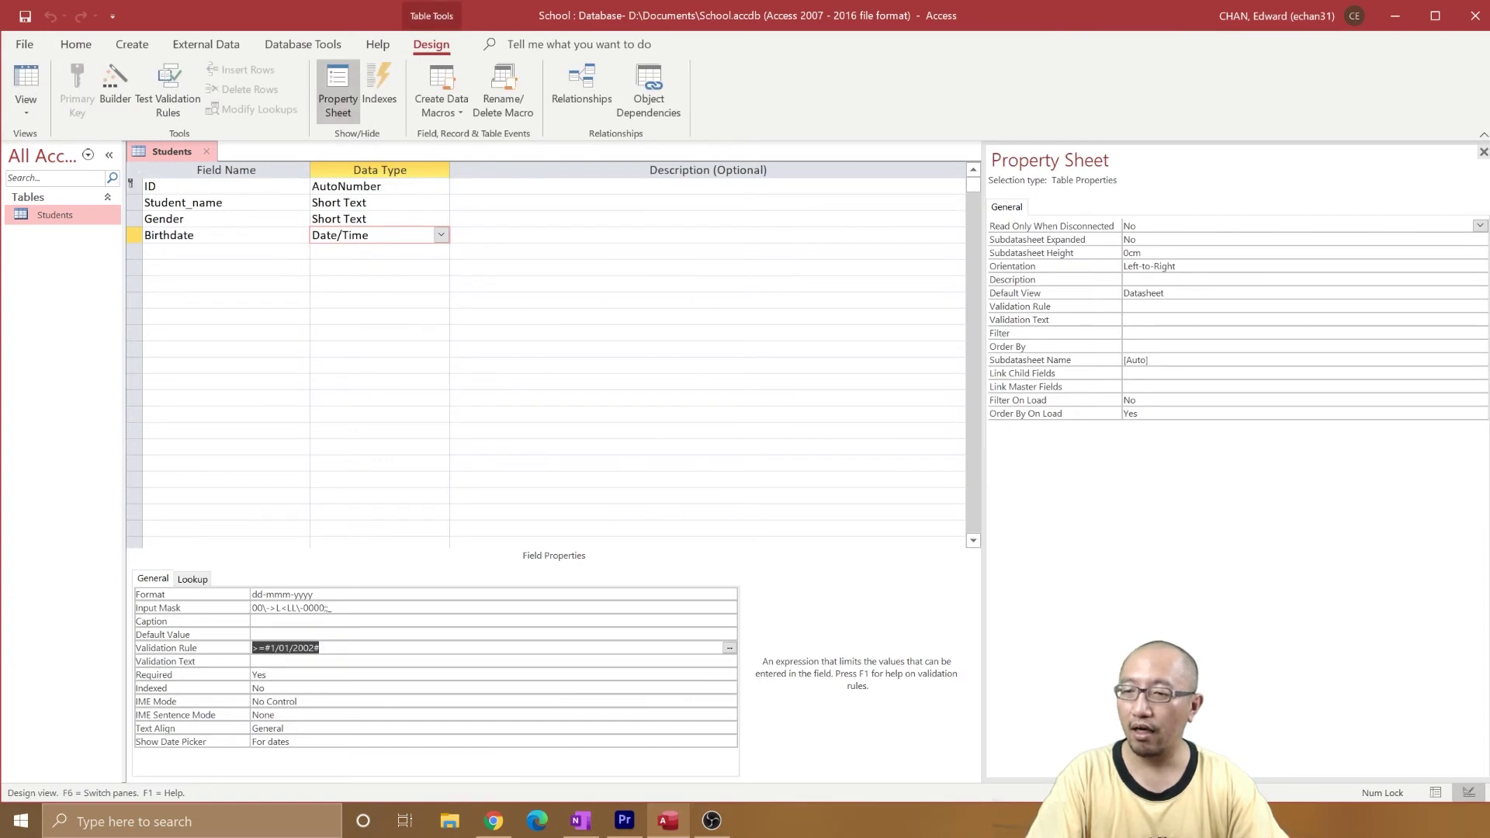
{"action": "left_click", "coordinate": [256, 661]}
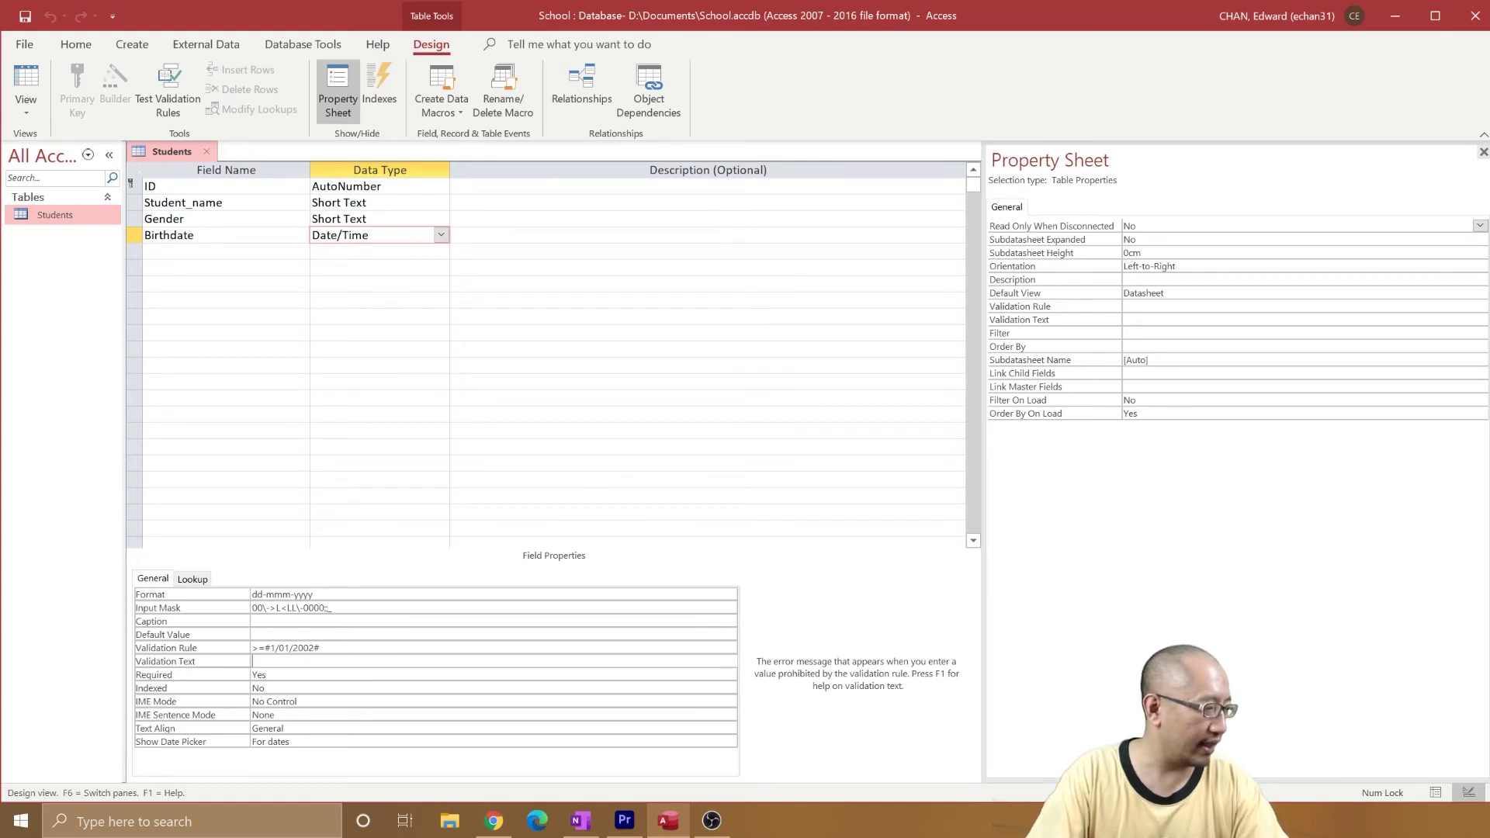
Enter the validation text 'You must enter a year from 2002 onwards.'.
{"action": "type", "text": "You "}
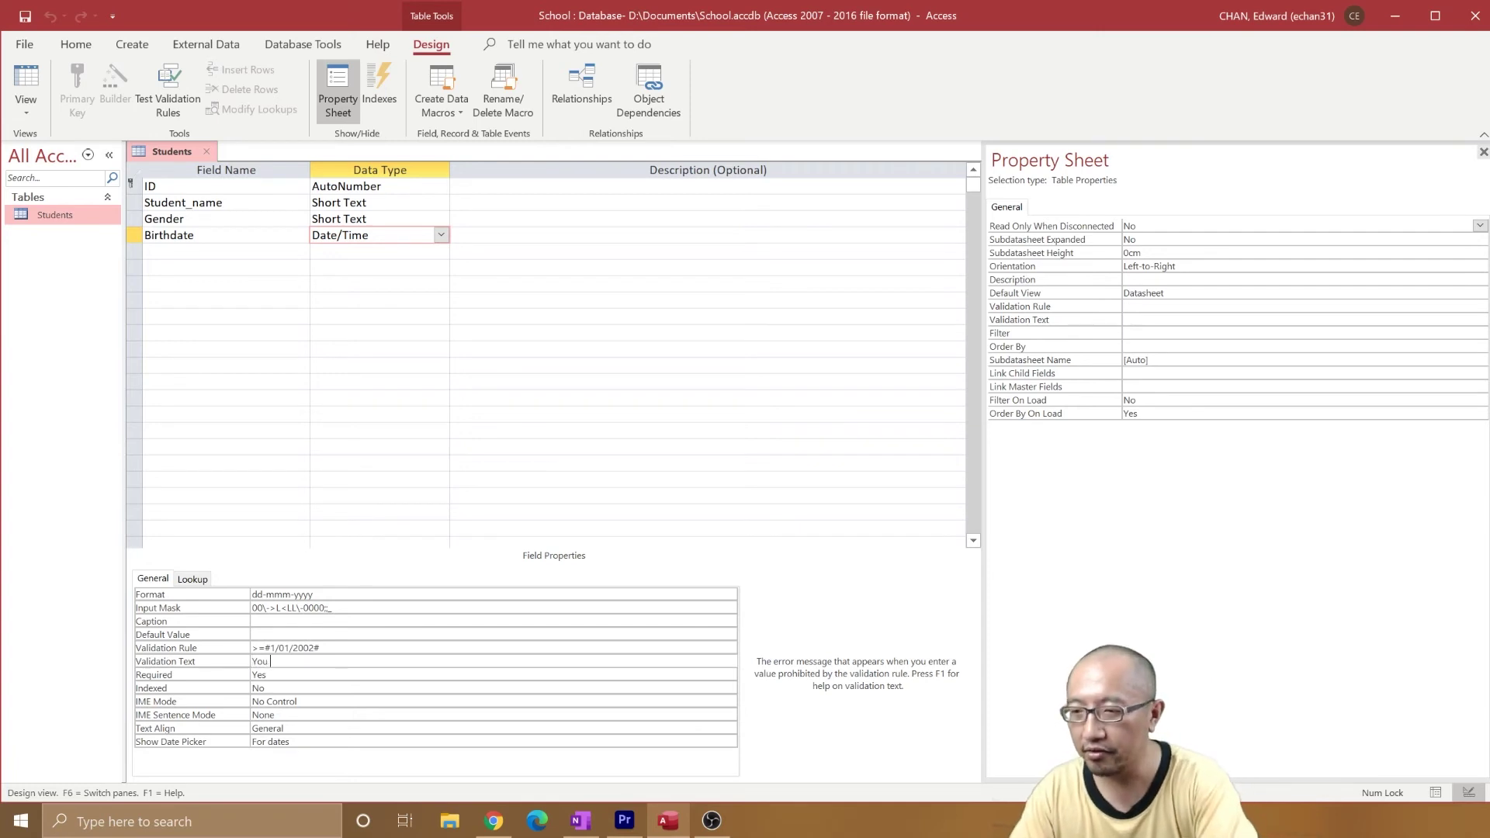
{"action": "type", "text": "must enter a year "}
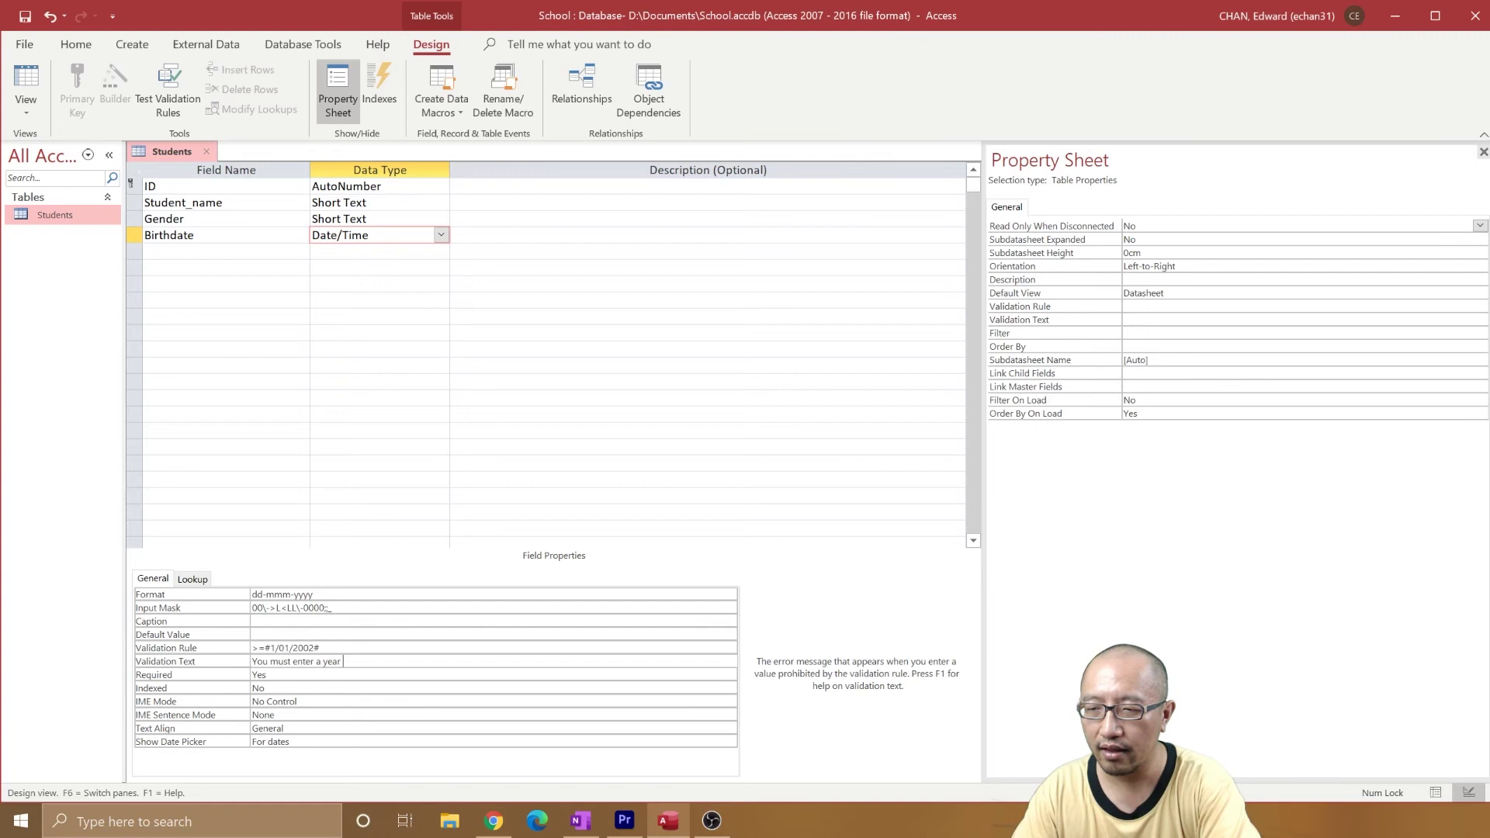
{"action": "type", "text": "after 2002"}
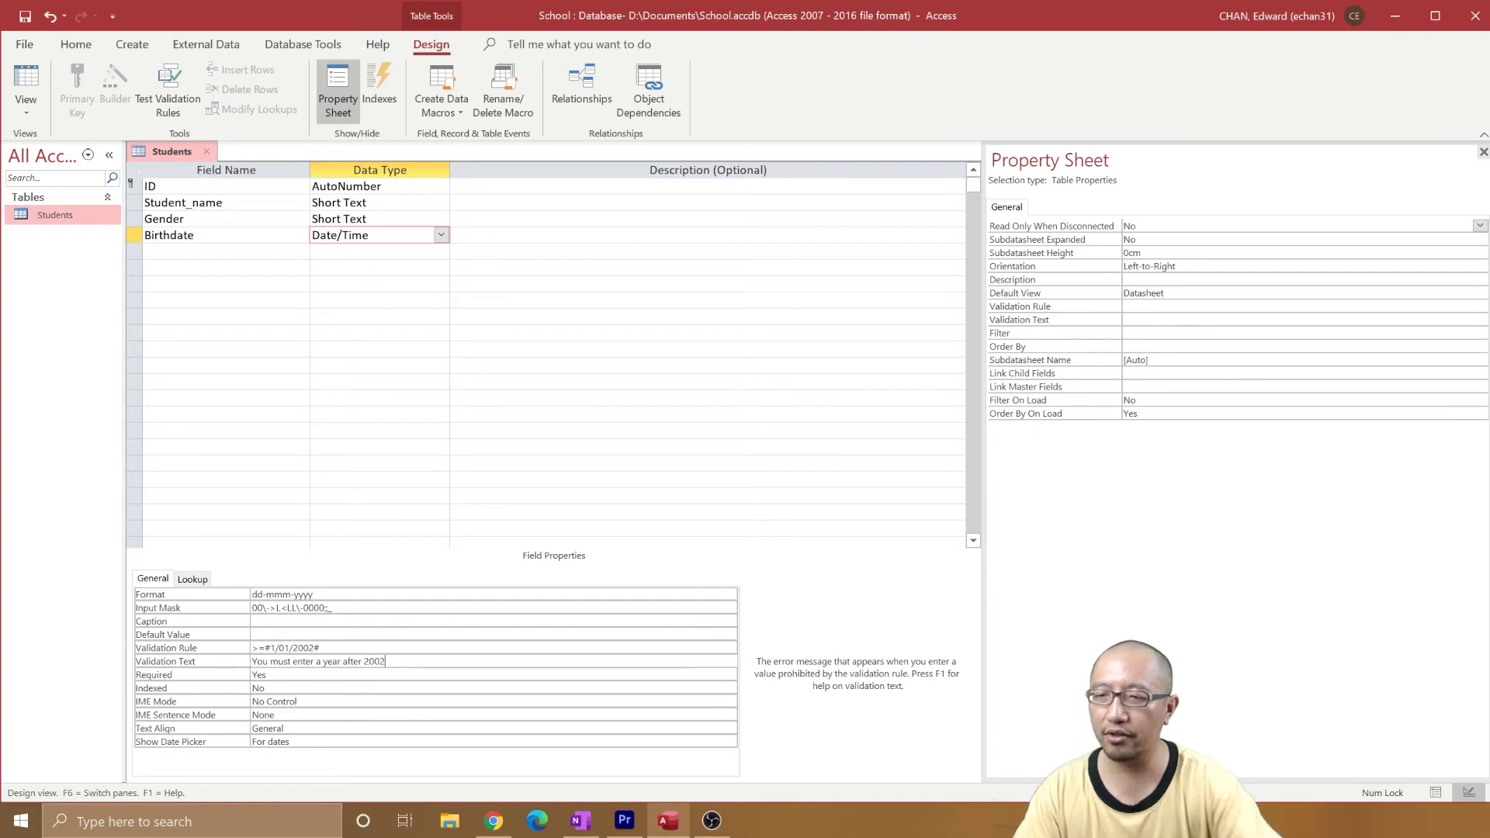
{"action": "double_click", "coordinate": [354, 662]}
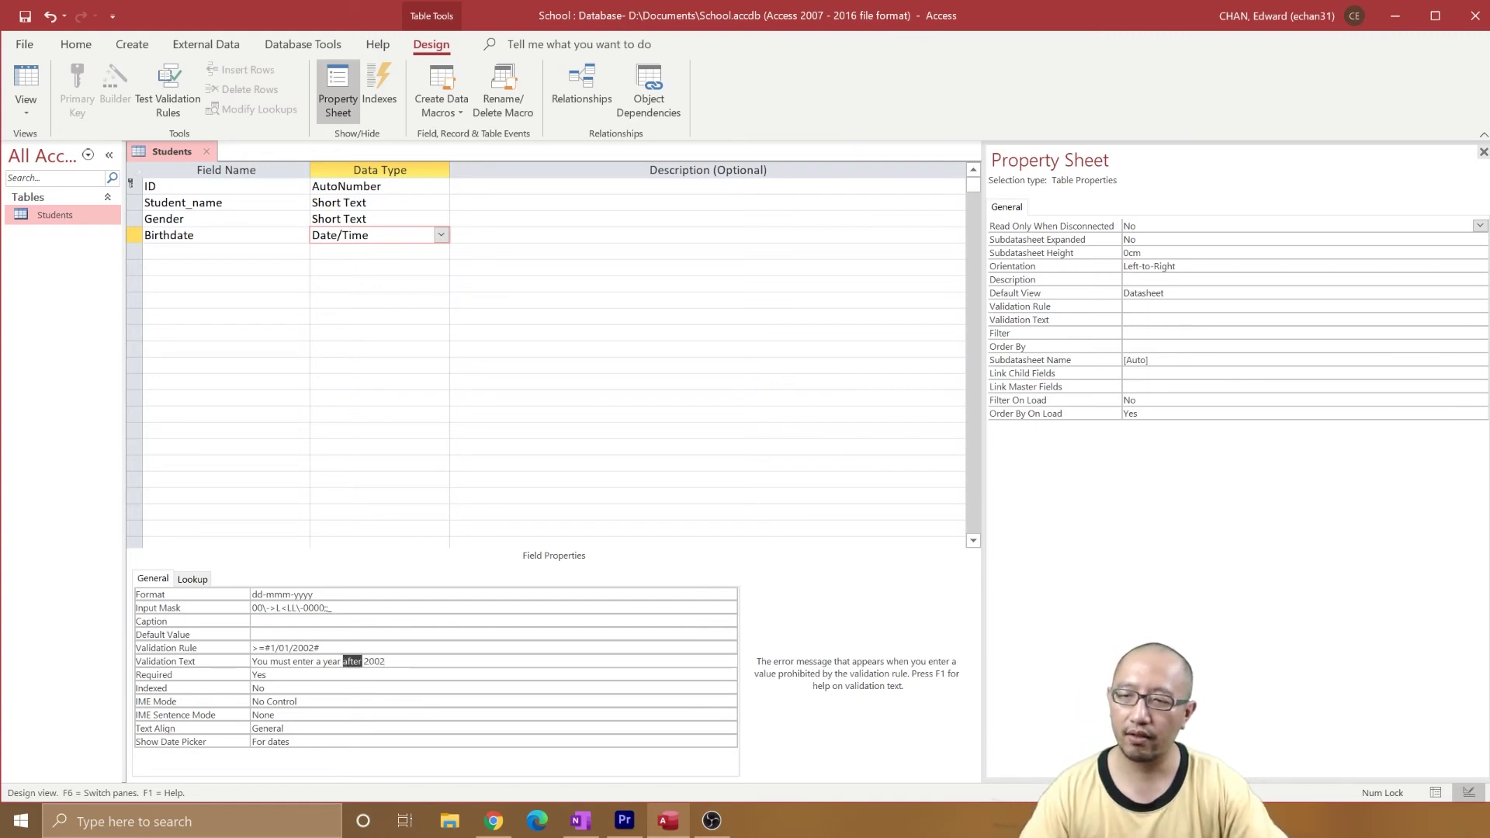
{"action": "type", "text": "from 2002 "}
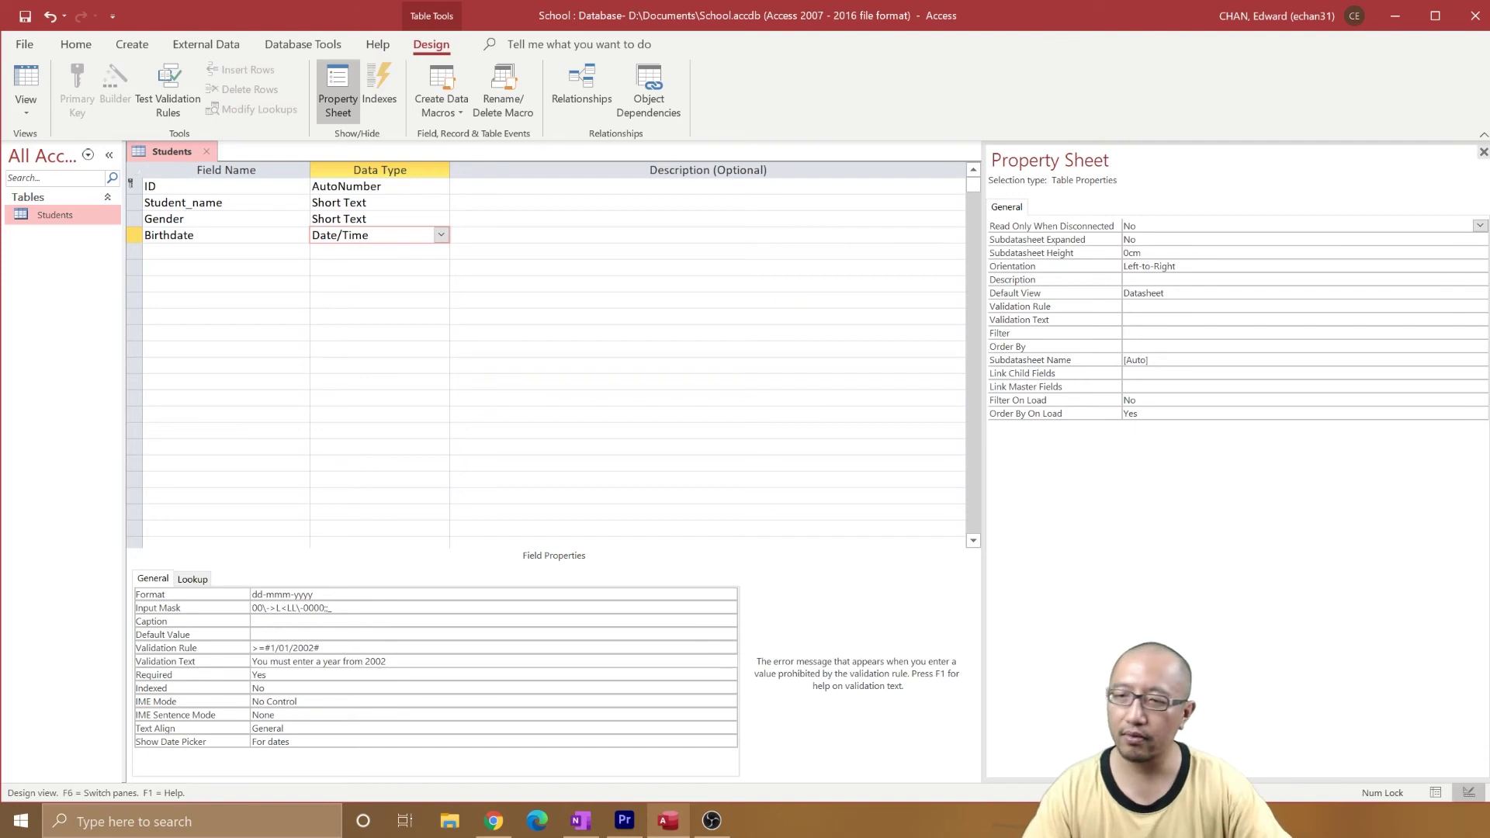
{"action": "type", "text": "onwards"}
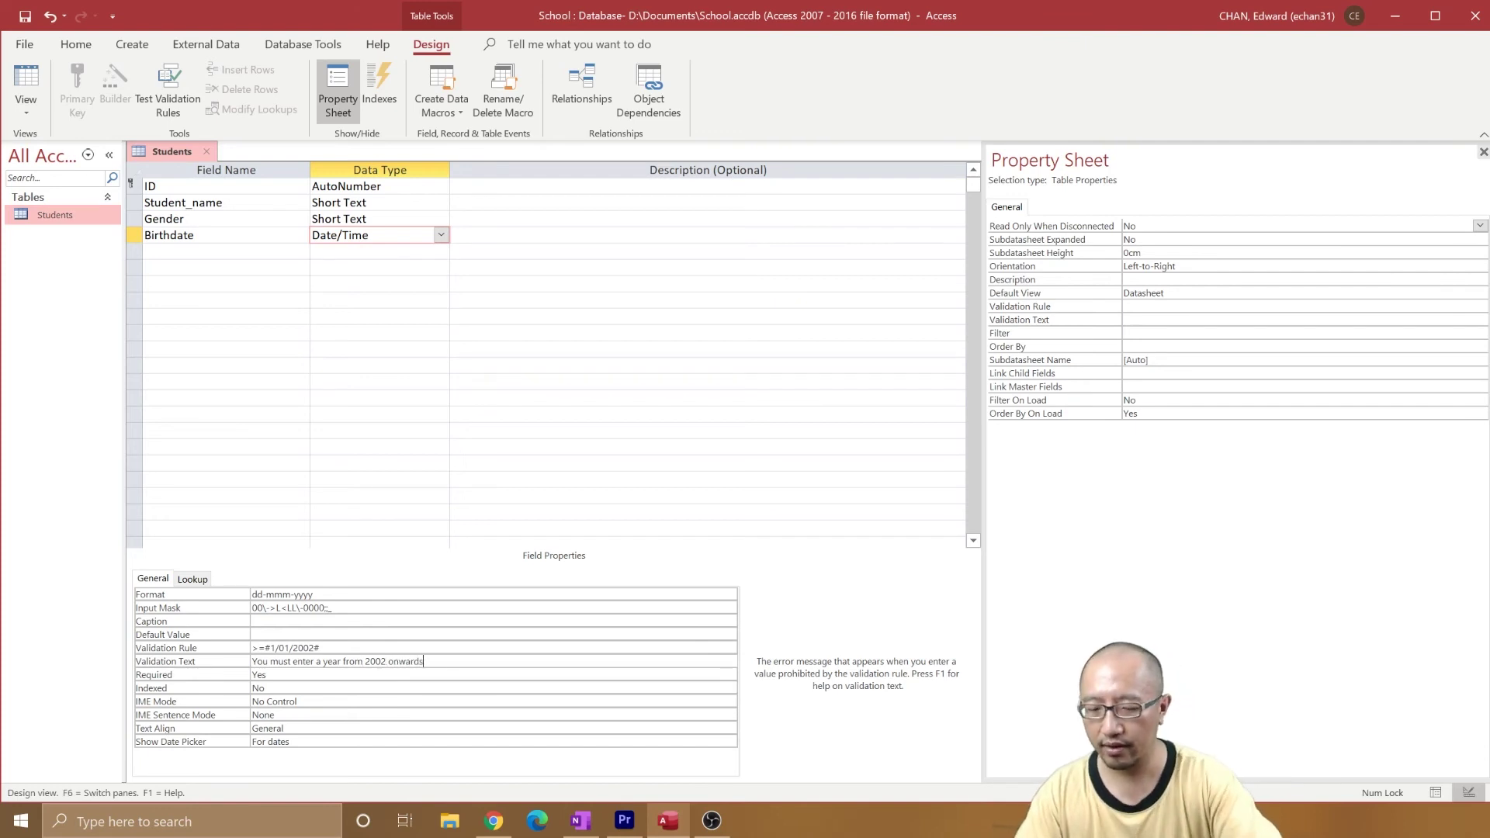
{"action": "type", "text": "."}
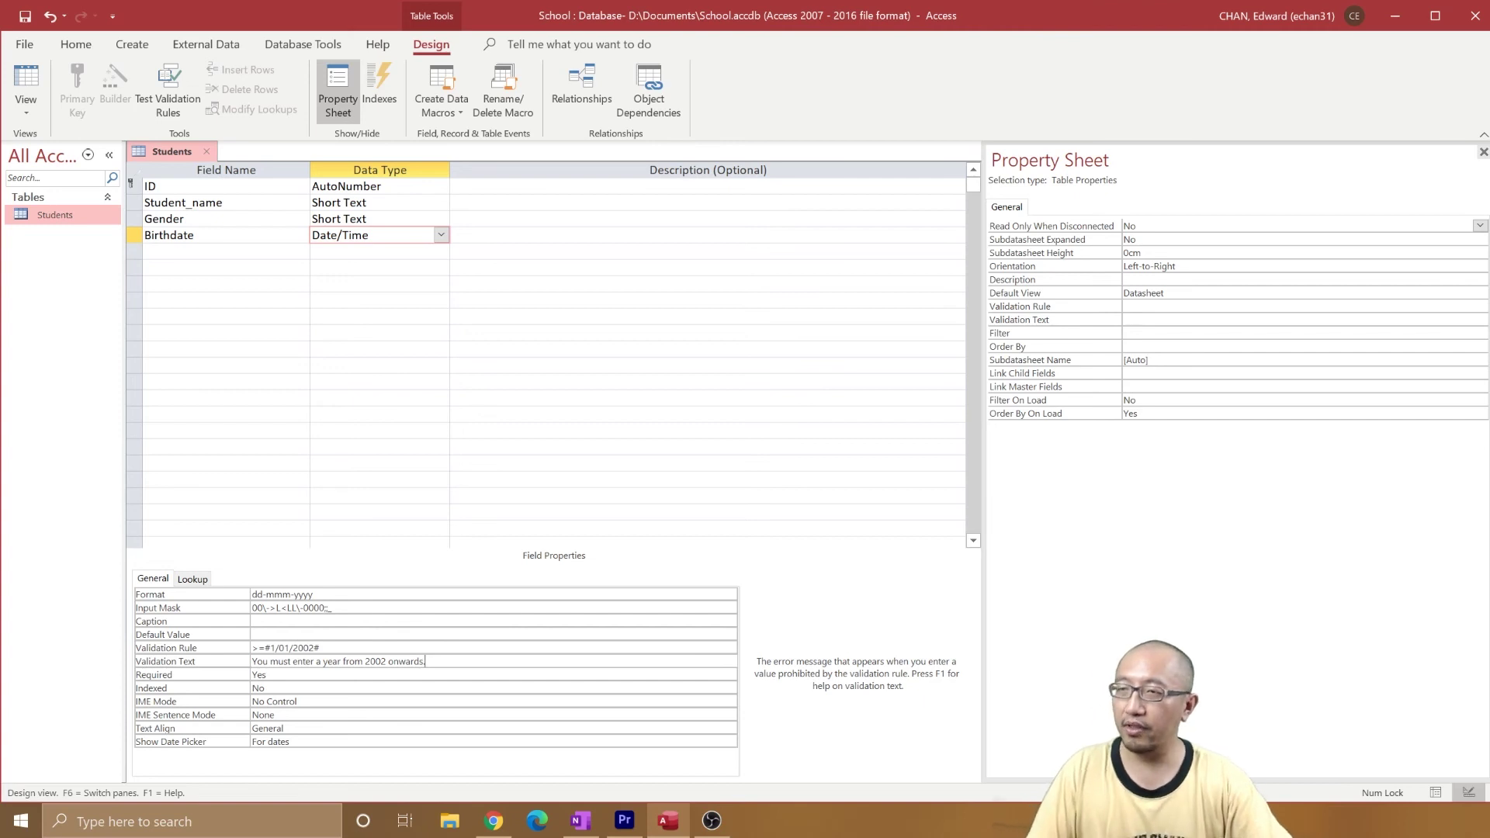
Save the design and confirm a 2000 Birthdate in record 4 triggers the custom message.
{"action": "left_click", "coordinate": [170, 105]}
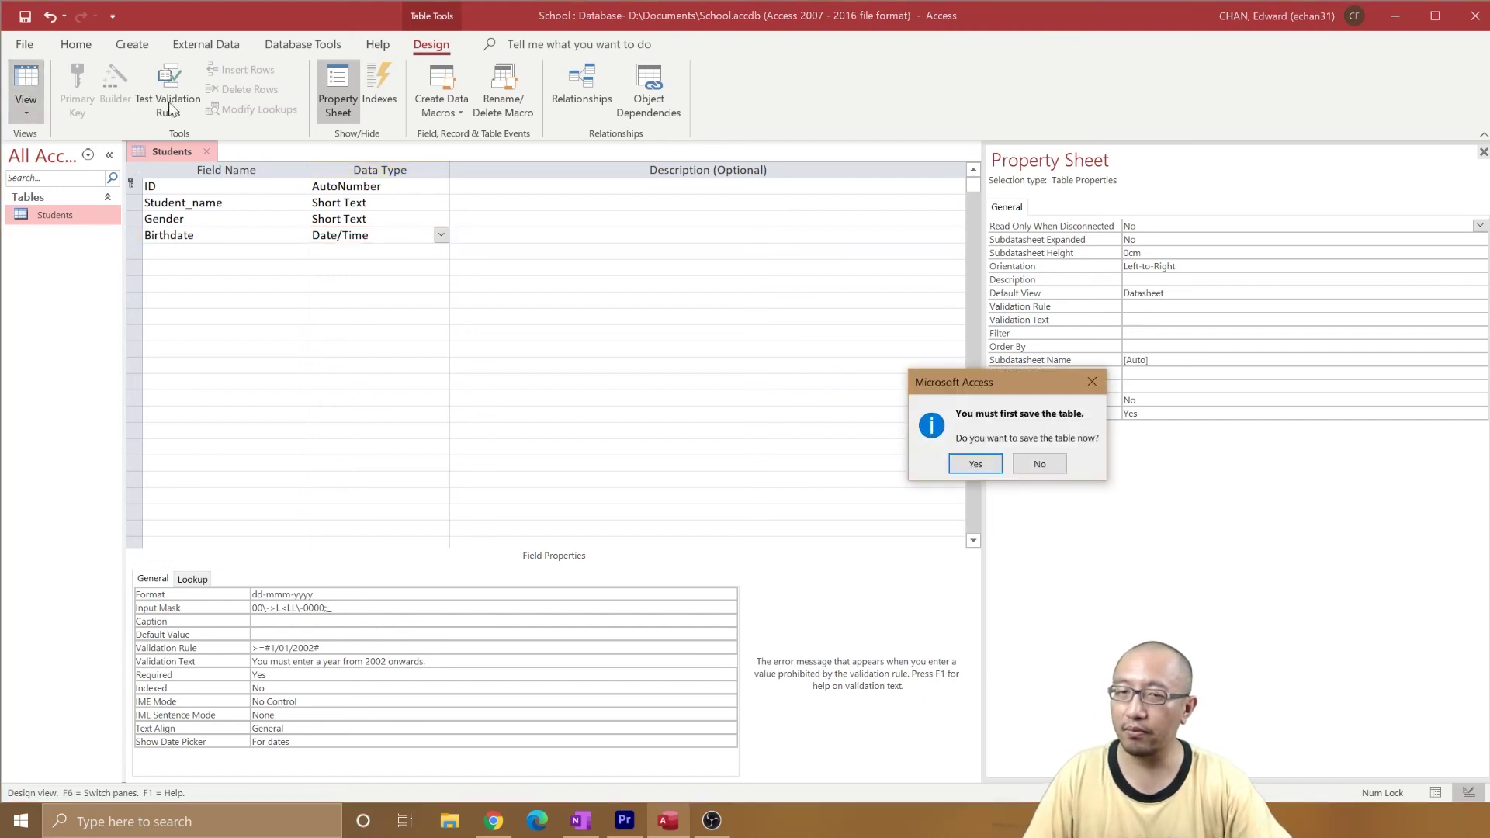
{"action": "left_click", "coordinate": [976, 463]}
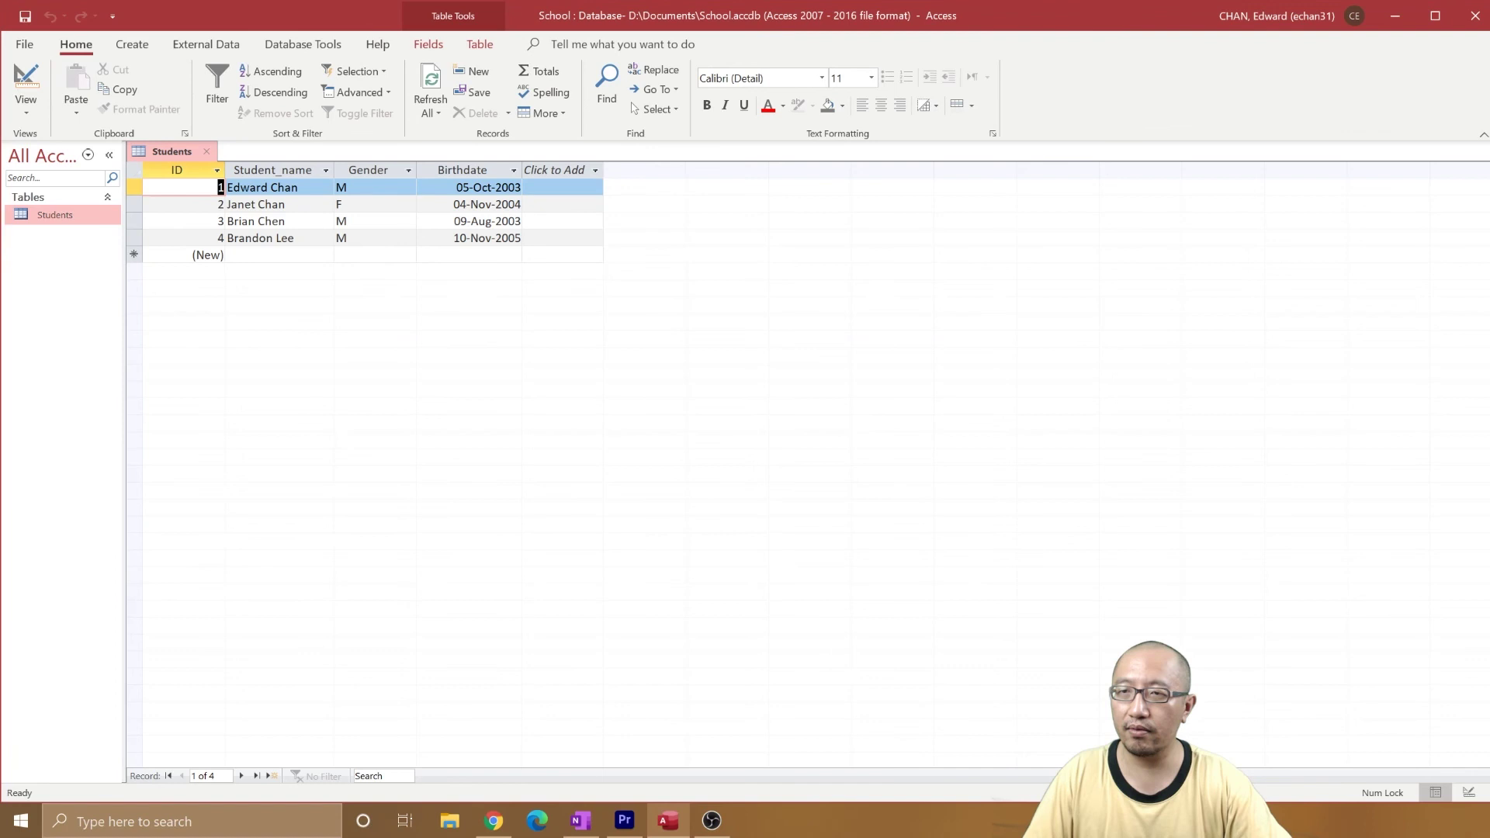
{"action": "left_click", "coordinate": [509, 237]}
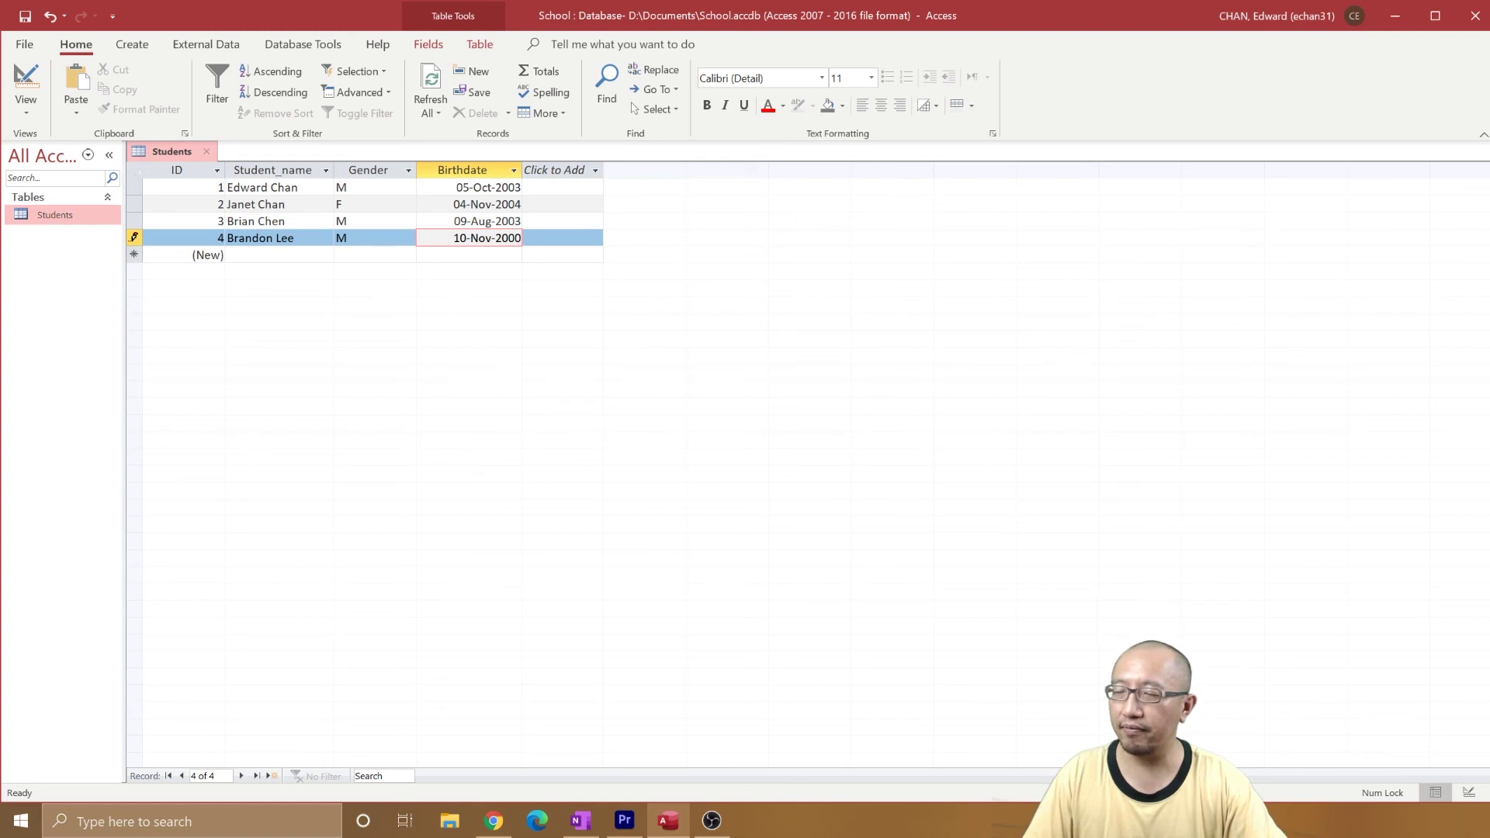
{"action": "left_click", "coordinate": [491, 258]}
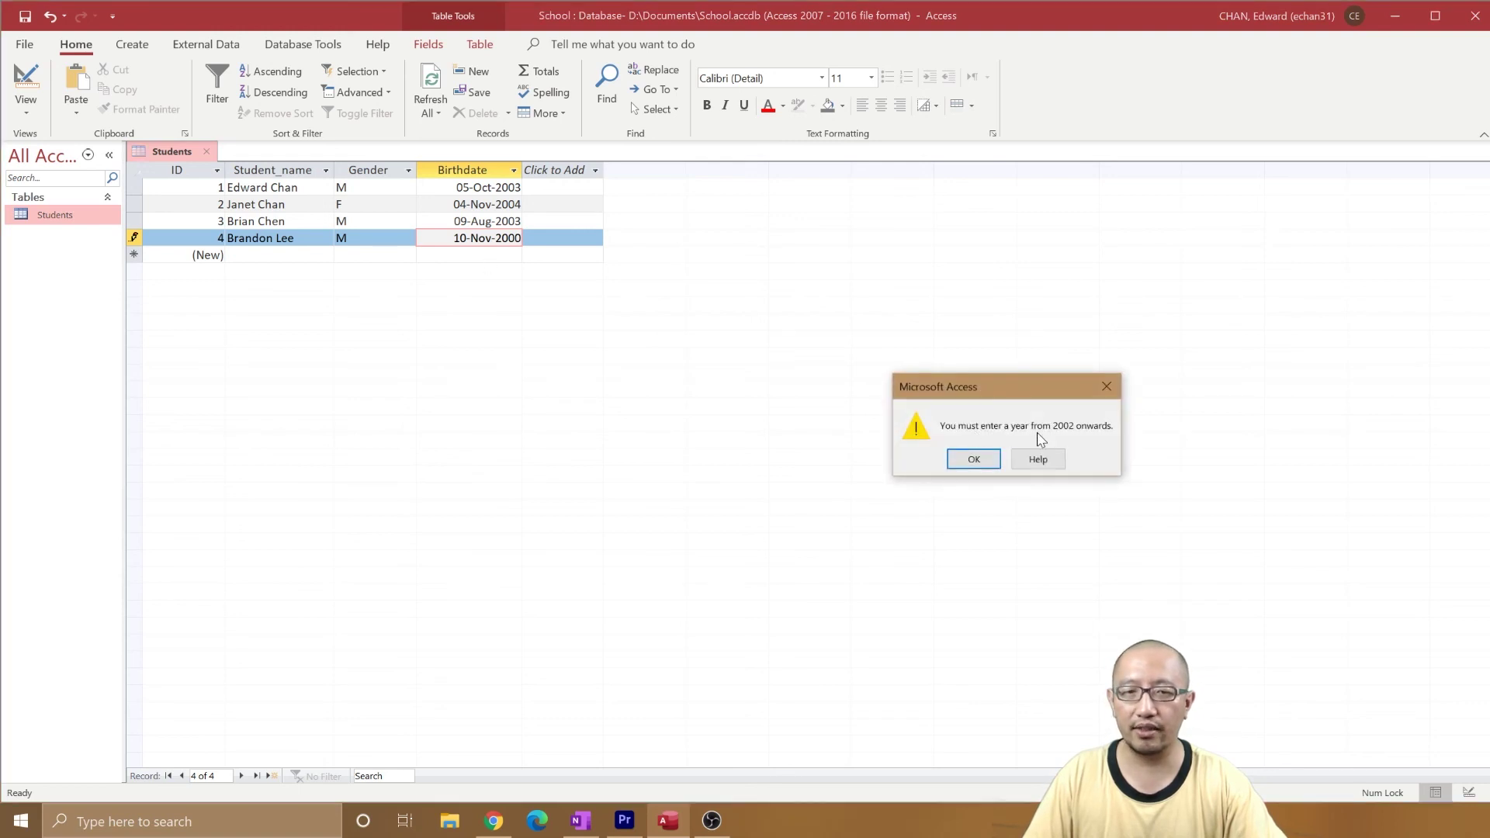
{"action": "left_click", "coordinate": [973, 459]}
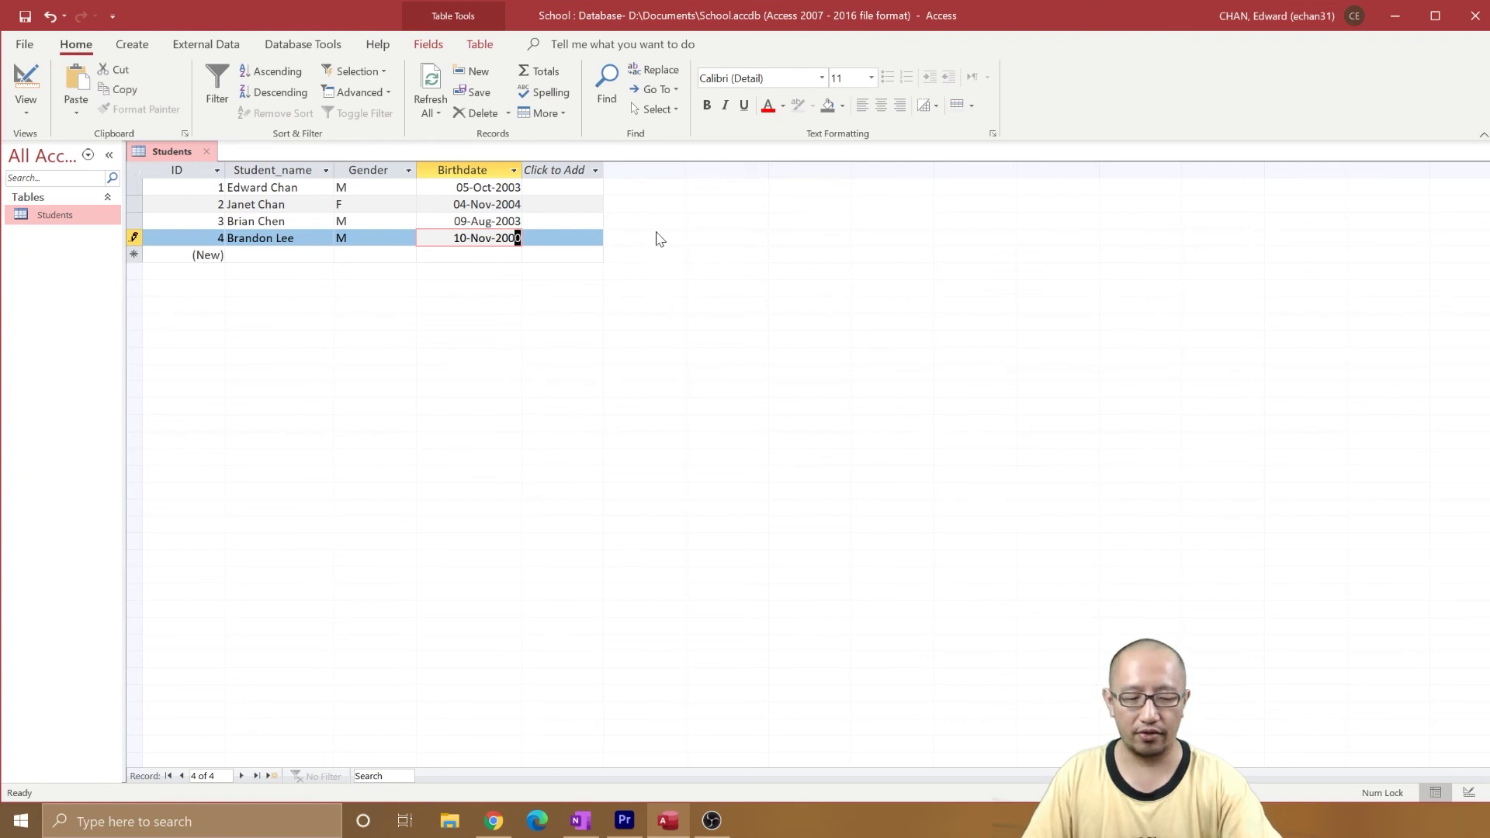
Correct record 4's Birthdate to 10-Nov-2002 and commit the record.
{"action": "type", "text": "2"}
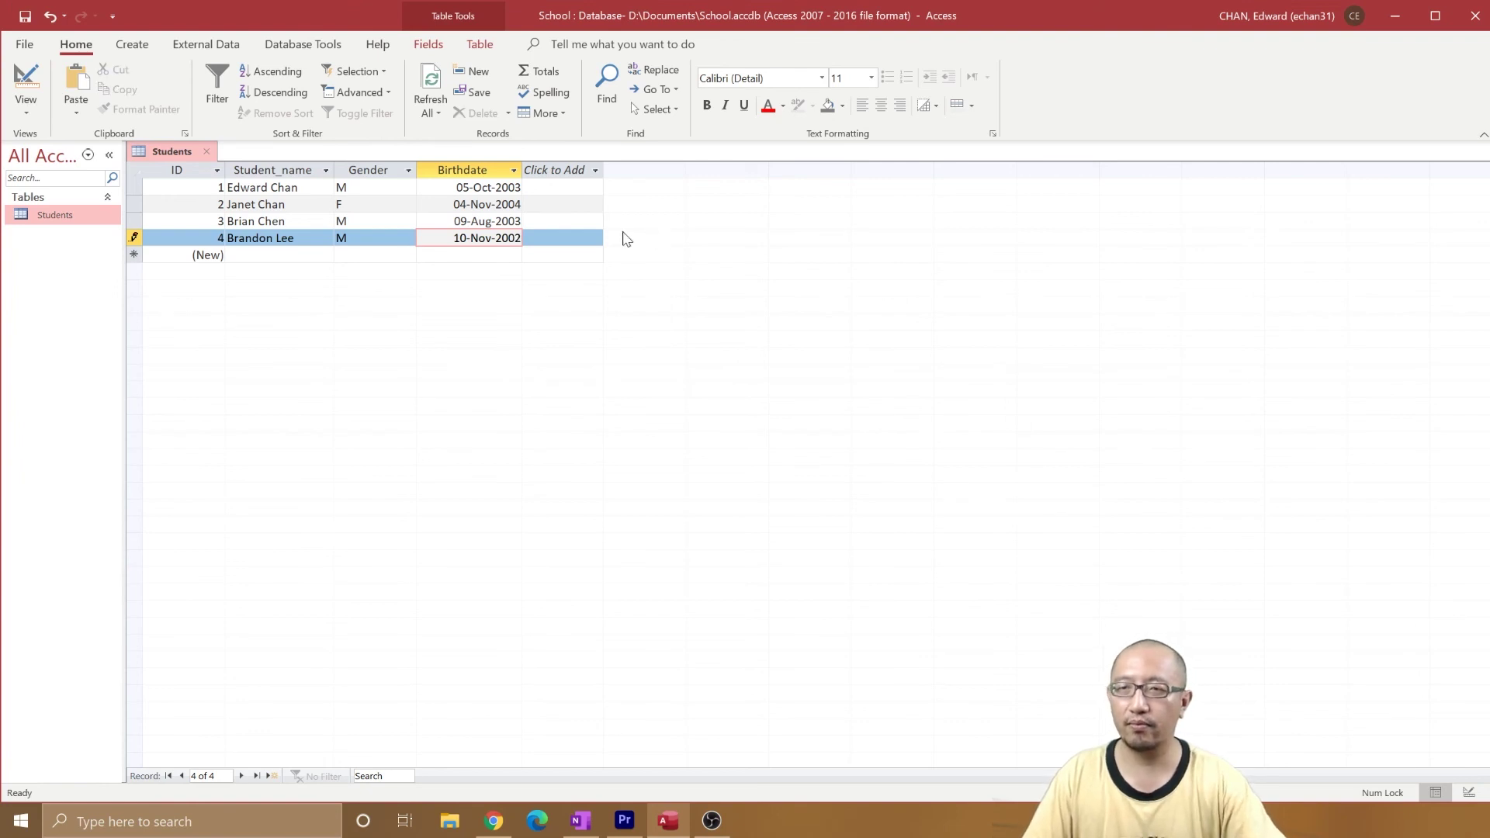
{"action": "key", "text": "Tab"}
{"action": "key", "text": "Up"}
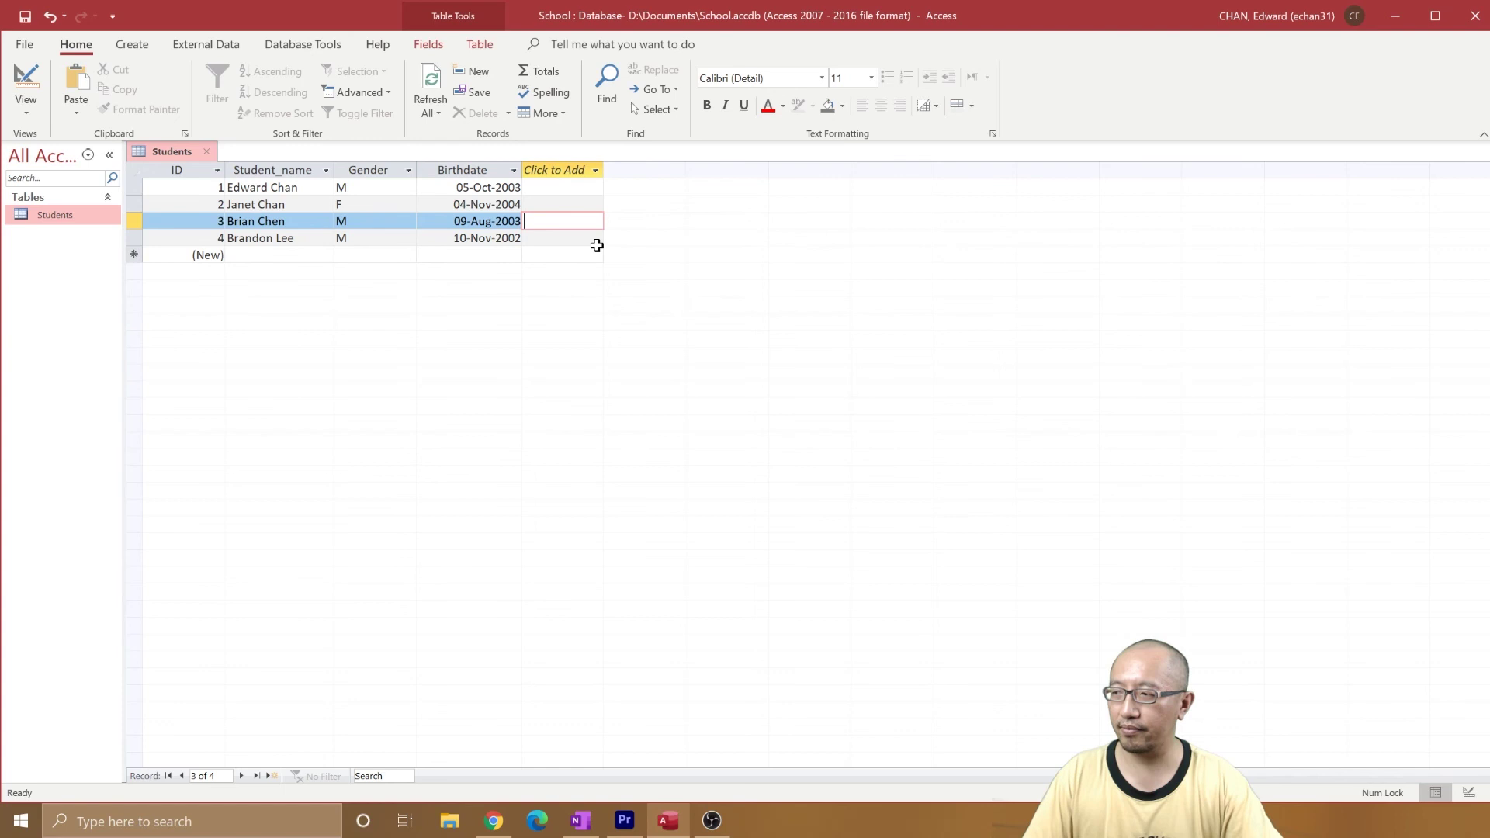